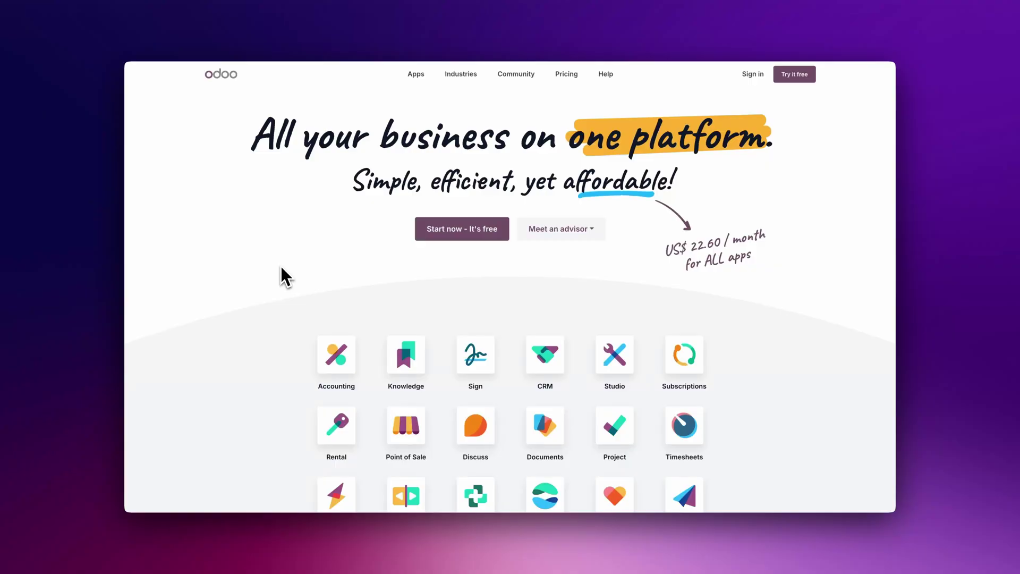
Turn on the 'Imagine without odoo' toggle to show which competitor tools each app replaces, and scroll on
scroll(280, 267, "down", 5)
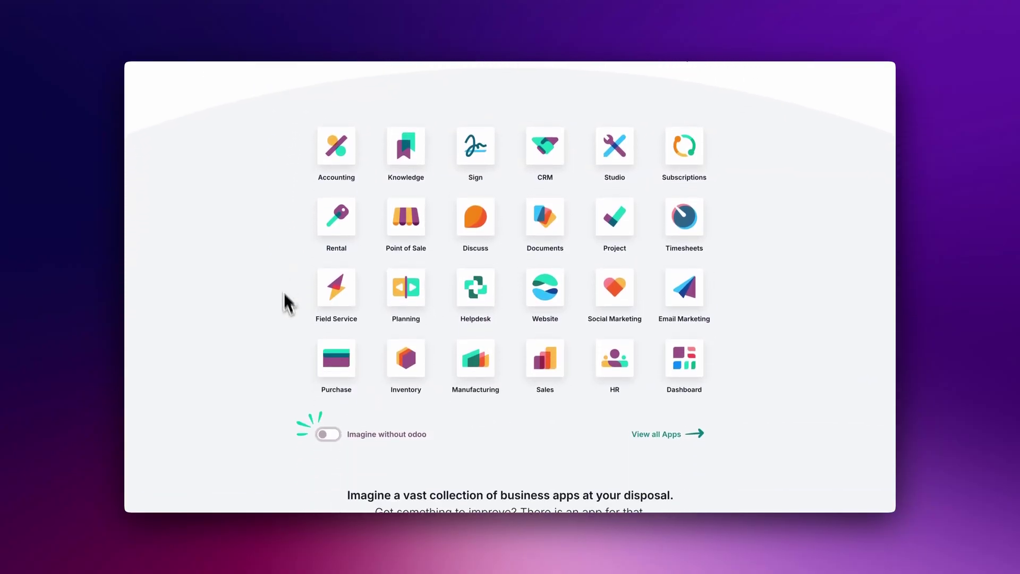
left_click(329, 433)
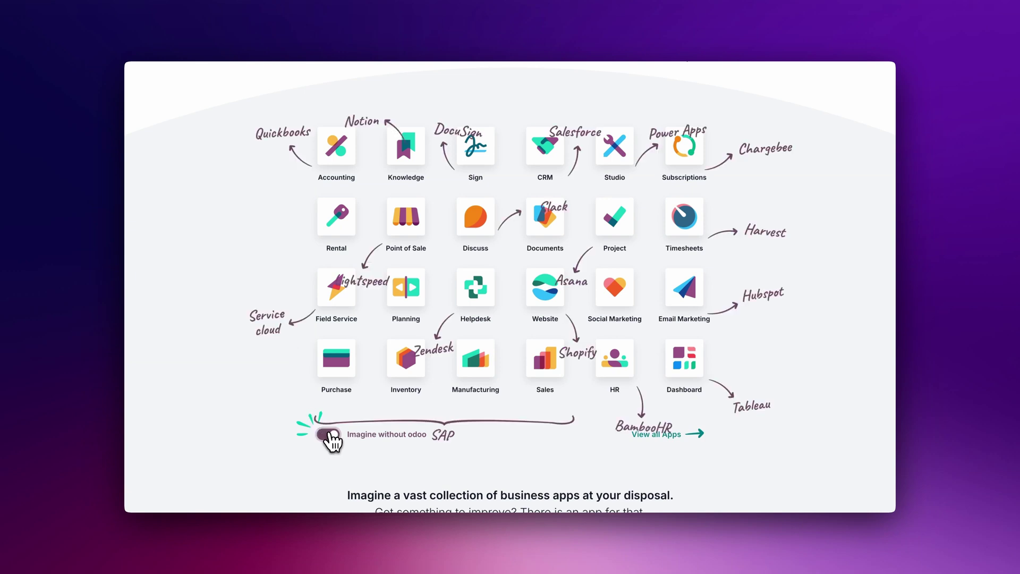
scroll(268, 452, "down", 3)
scroll(270, 453, "down", 4)
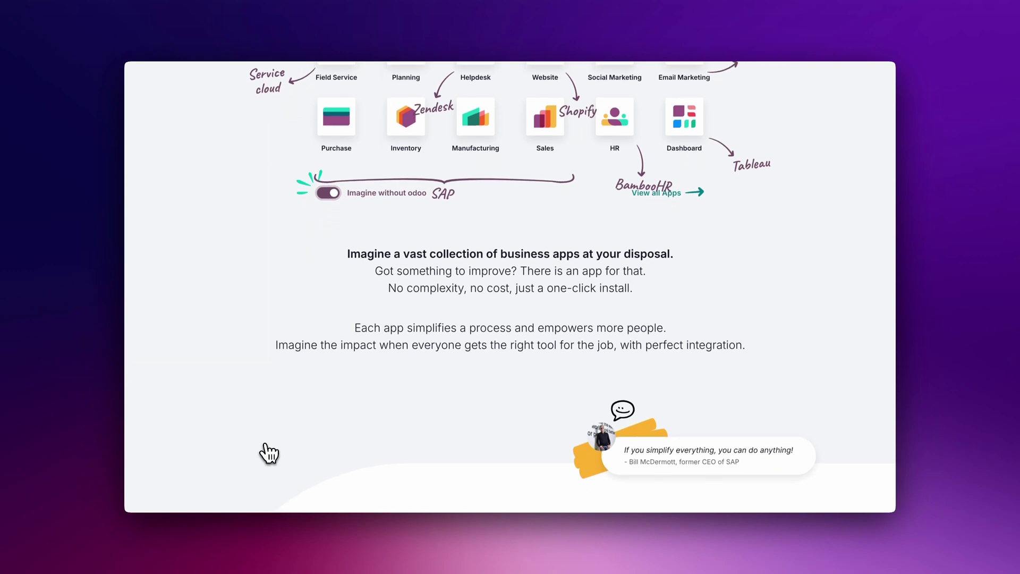
scroll(269, 452, "down", 6)
scroll(269, 453, "down", 3)
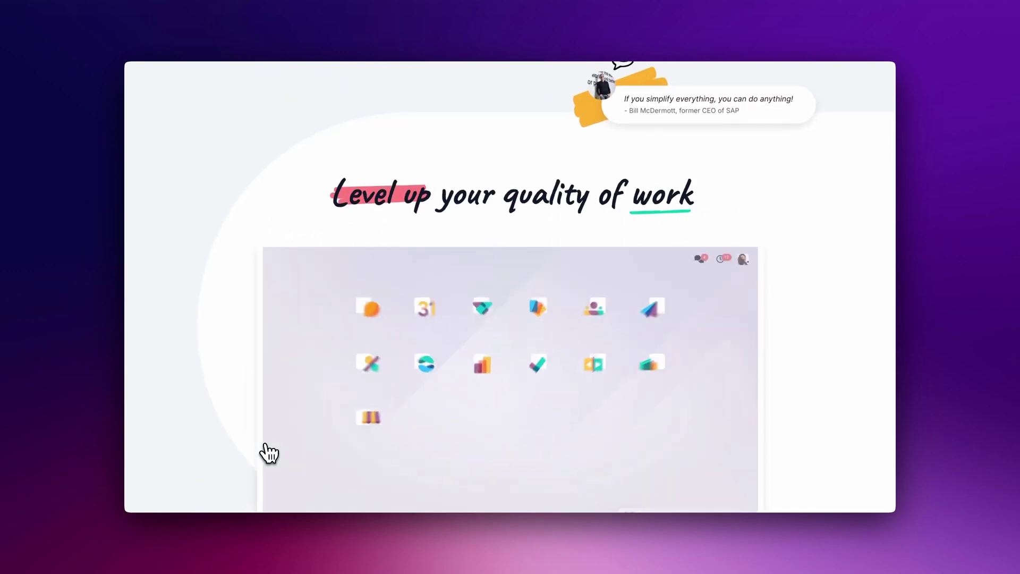
scroll(269, 452, "down", 2)
scroll(269, 452, "down", 2)
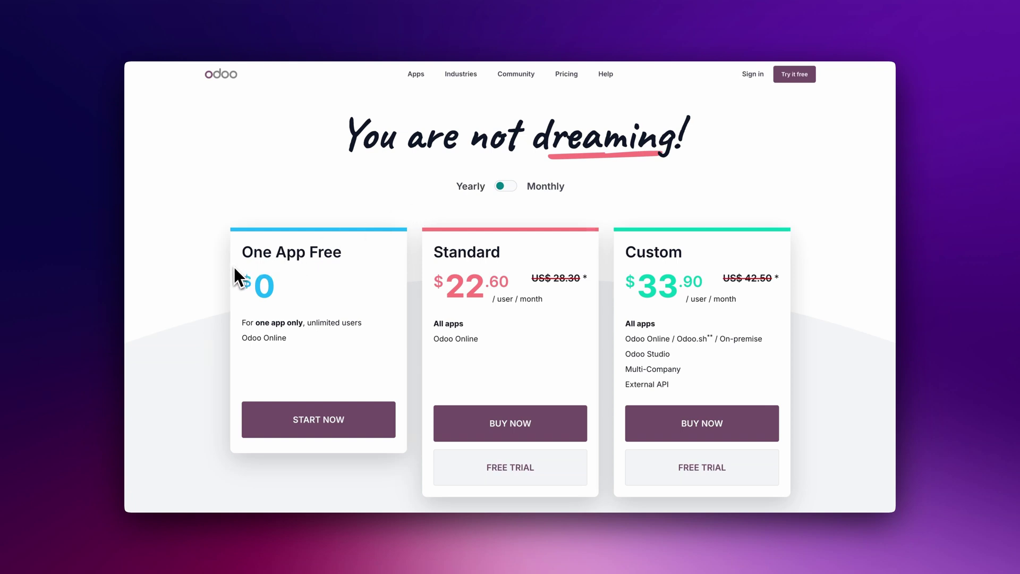
Scroll down the Odoo pricing plans page
scroll(233, 267, "down", 3)
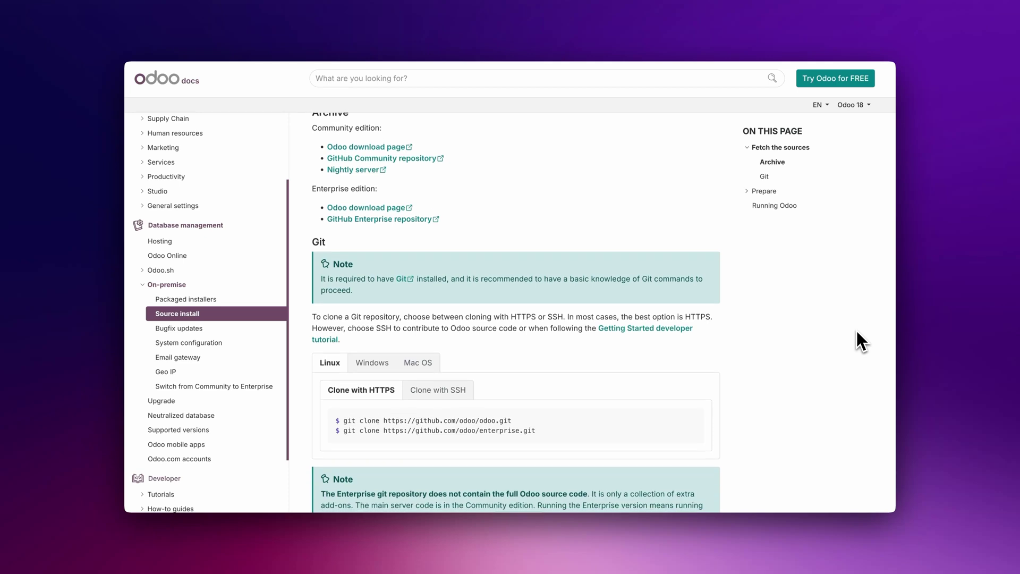
scroll(856, 331, "down", 6)
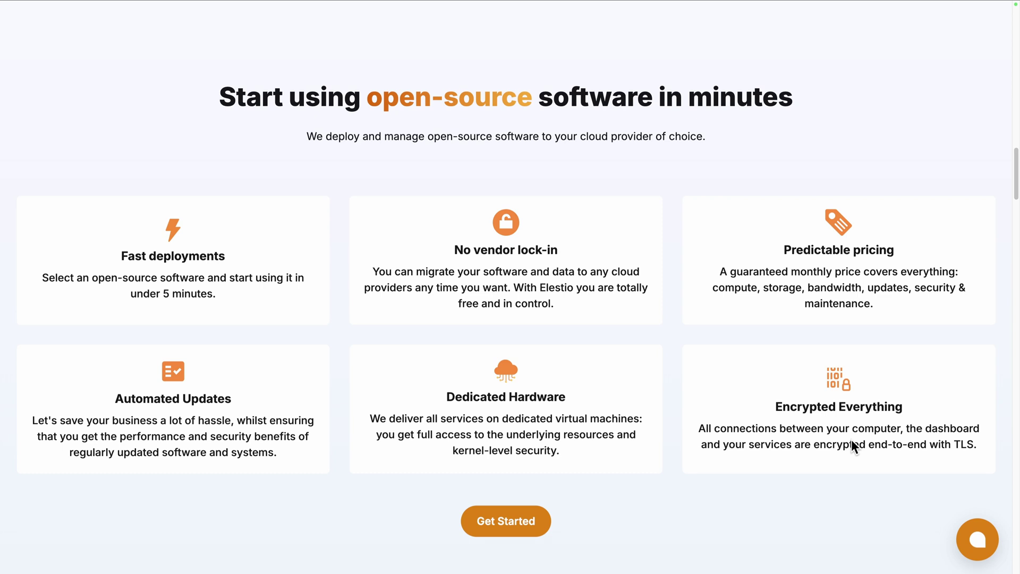
Scroll down the Elestio homepage
scroll(851, 440, "down", 10)
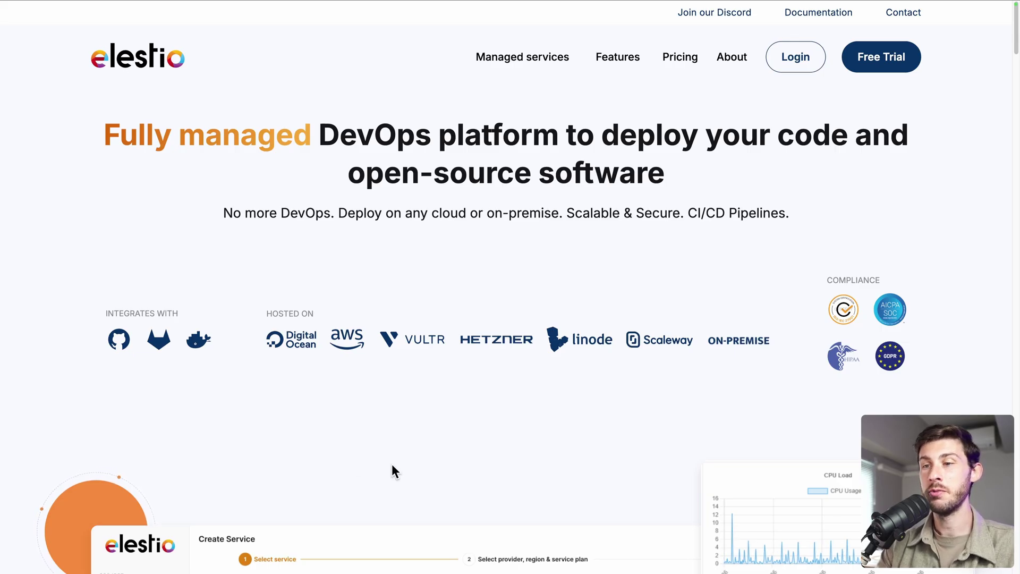
Sign in, search 'odoo' and select Odoo ERP & CRM on Hetzner, Falkenstein, MEDIUM-2C-4G
left_click(794, 58)
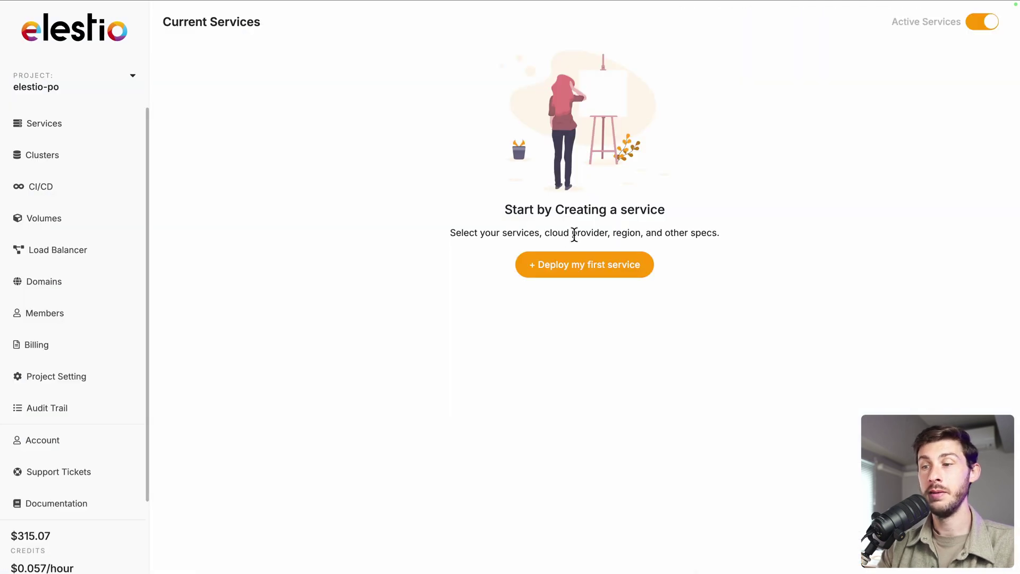
left_click(560, 266)
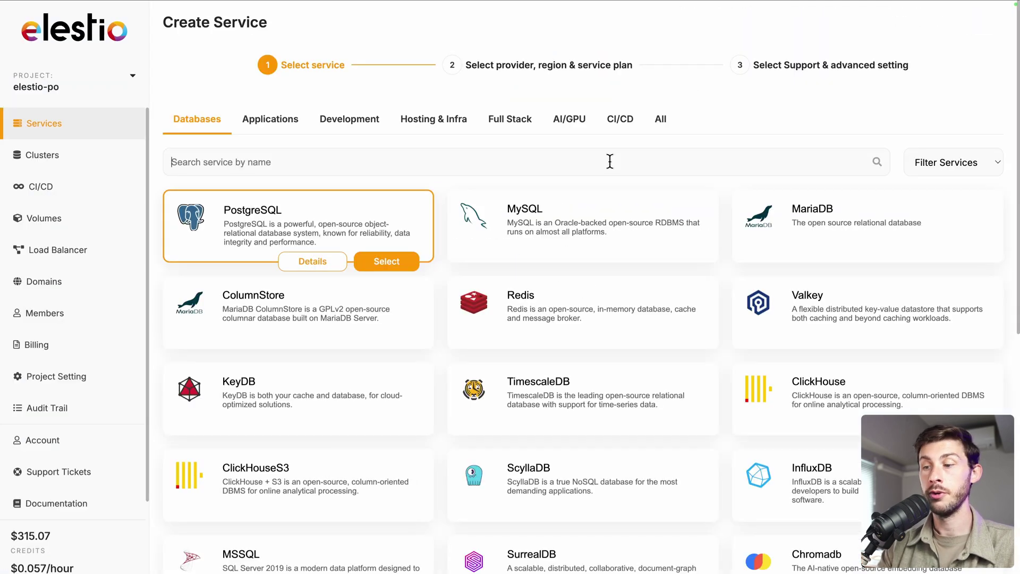
type("odoo")
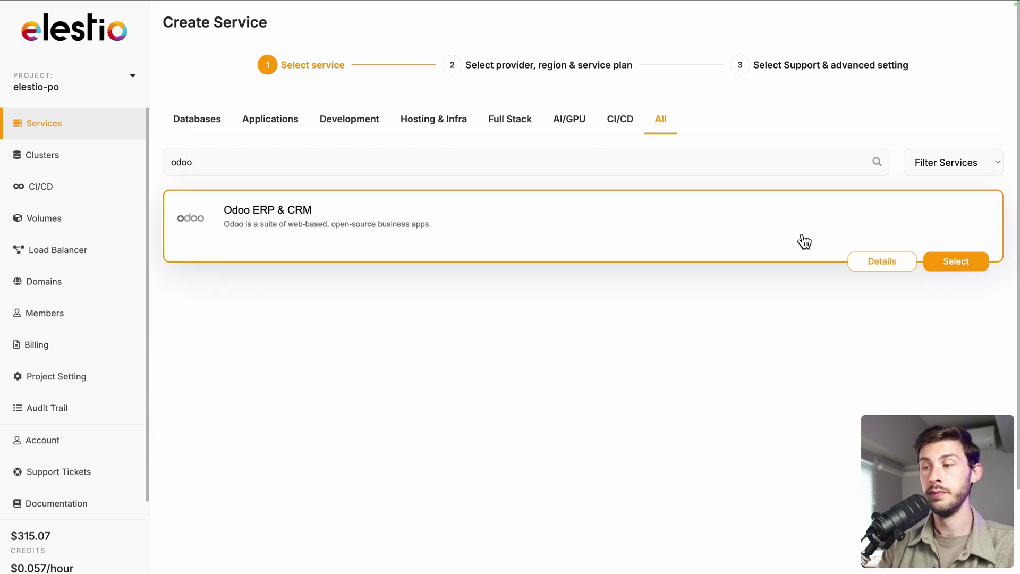
left_click(940, 260)
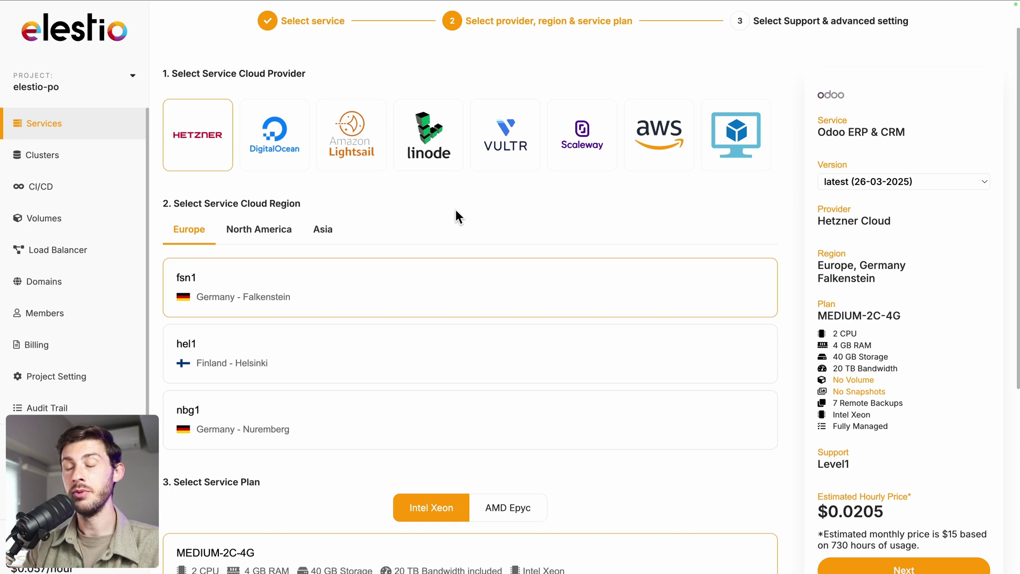
scroll(454, 209, "down", 2)
scroll(379, 221, "down", 2)
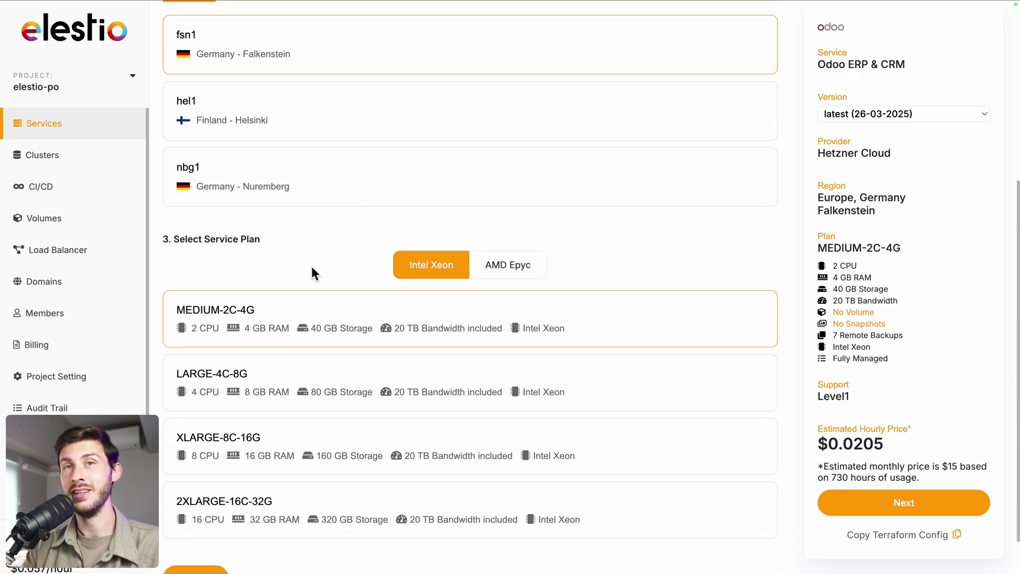
Review the name, email and support levels, then create the Odoo service with Level 1 support
left_click(844, 510)
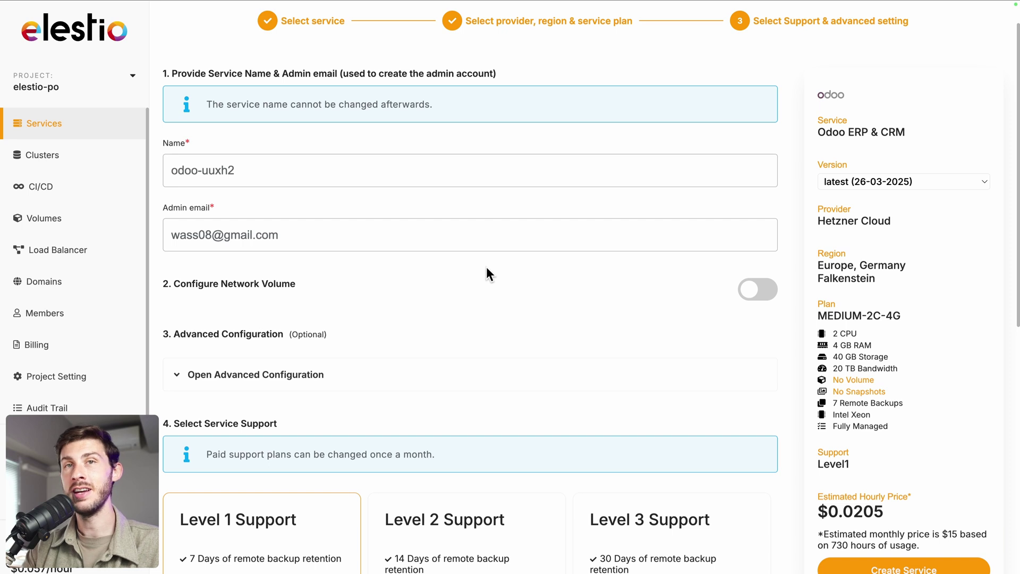
scroll(486, 267, "up", 1)
scroll(486, 267, "down", 6)
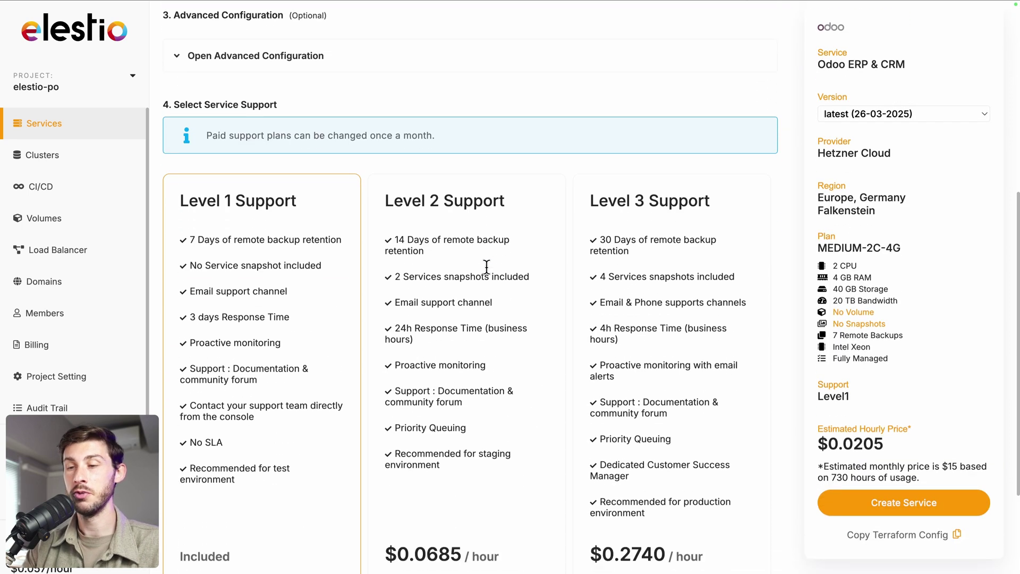
scroll(486, 267, "down", 1)
scroll(285, 325, "down", 1)
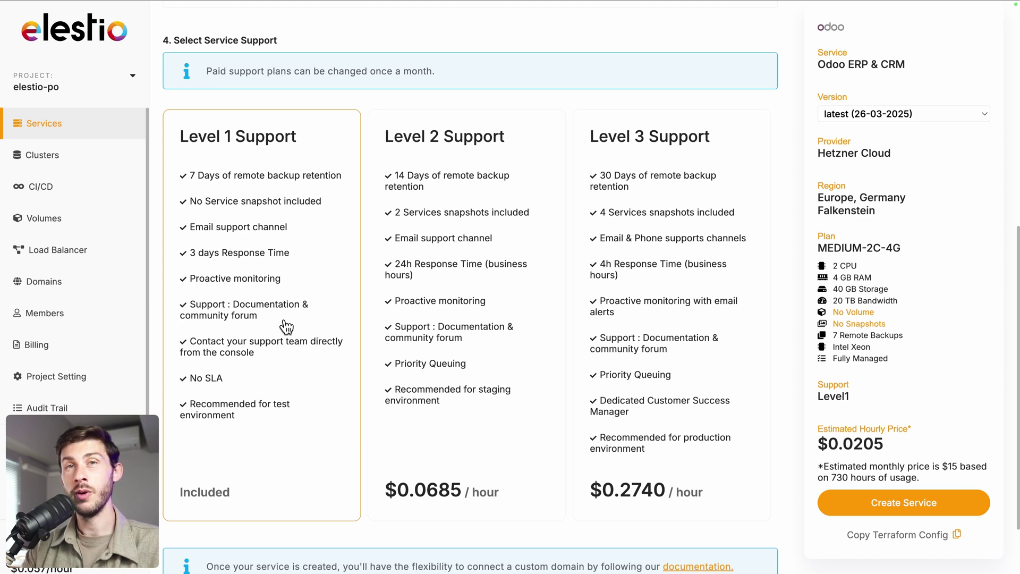
left_click(877, 509)
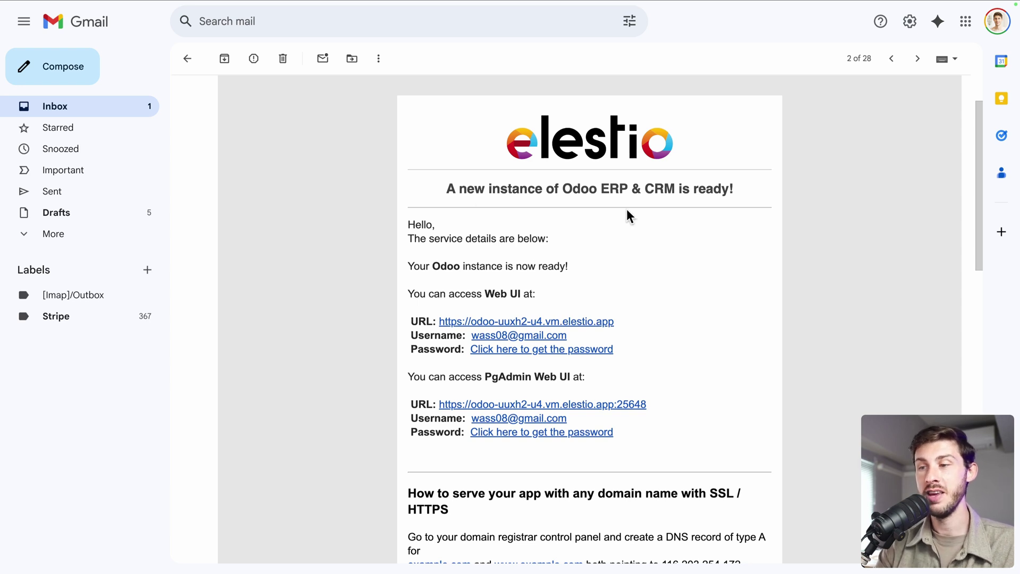
scroll(725, 284, "down", 1)
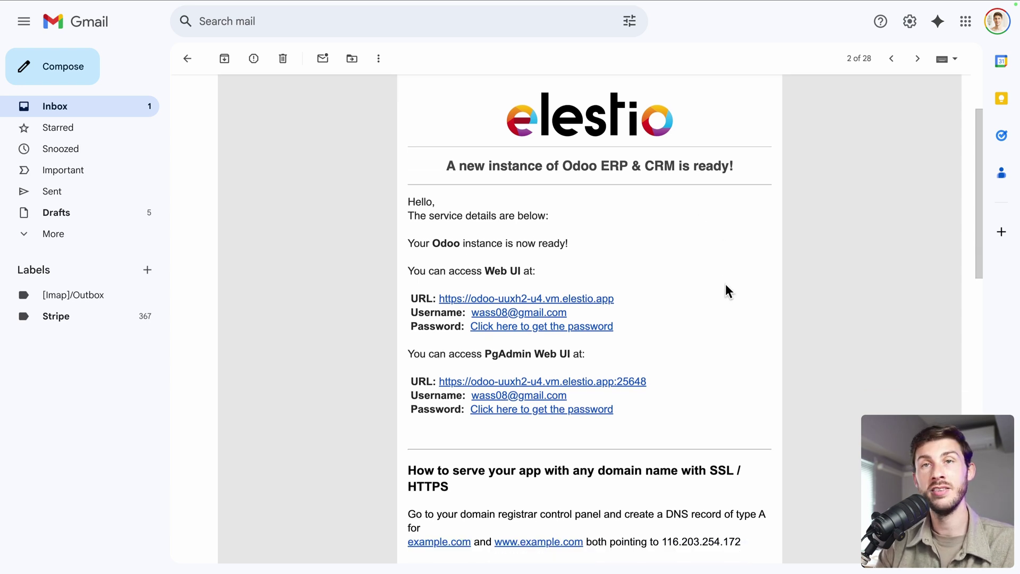
Copy the admin password from the odoo-uuxh2 service overview and open the Admin UI URL
left_click(513, 326)
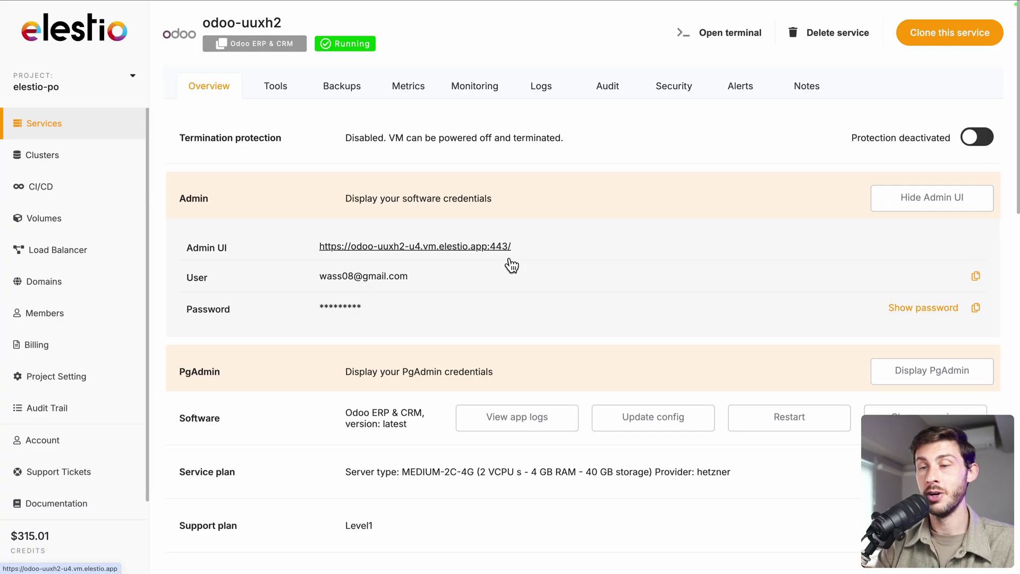
left_click(976, 308)
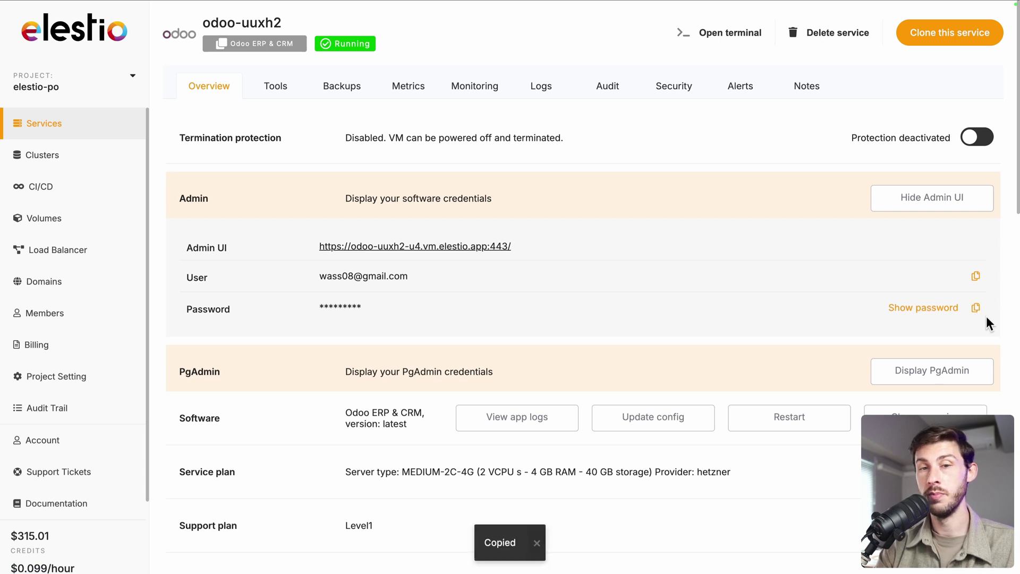
left_click(409, 247)
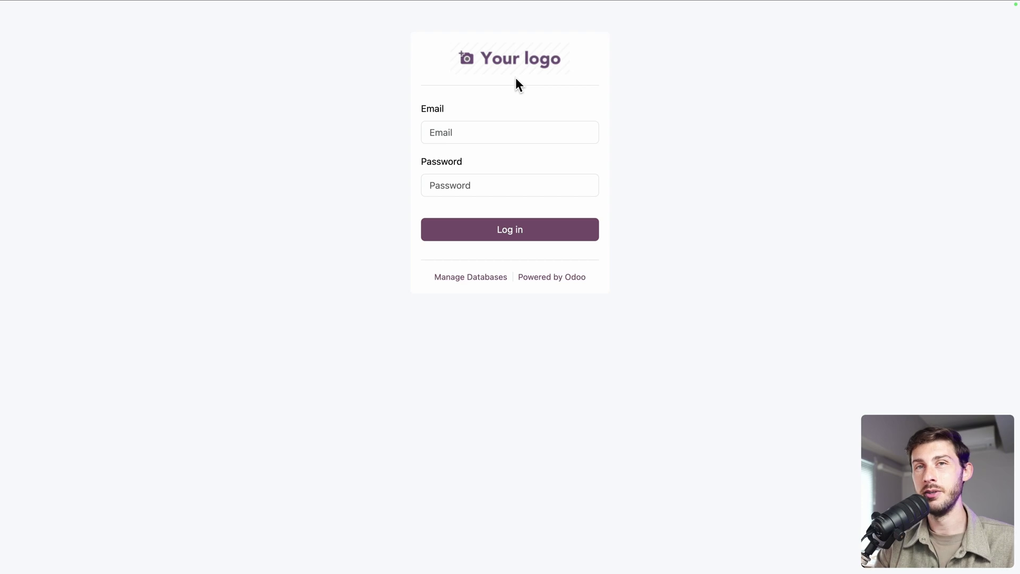
Log in to the new Odoo instance with the admin e-mail and the pasted password
left_click(459, 137)
key("super+v")
key("Tab")
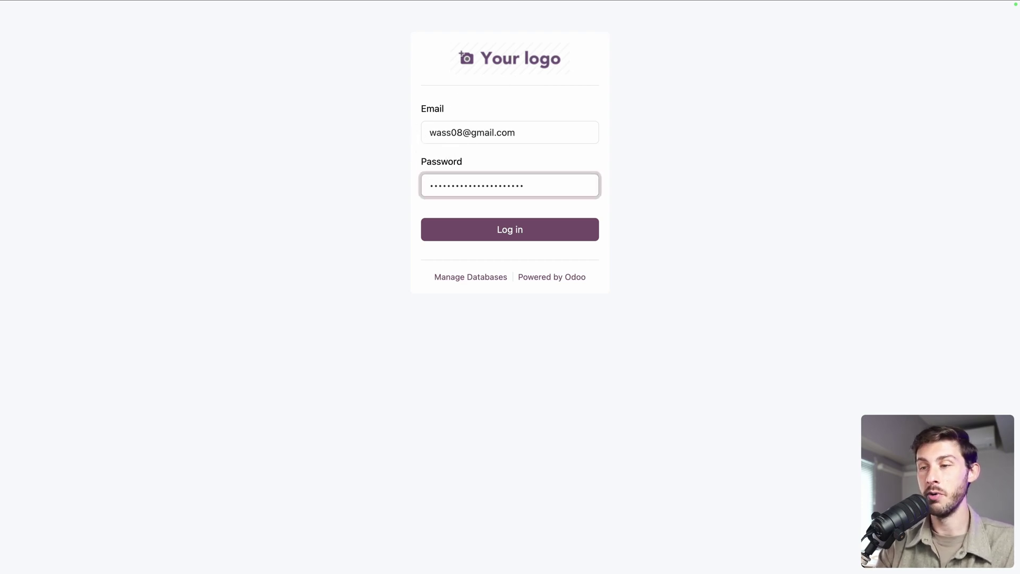
left_click(487, 233)
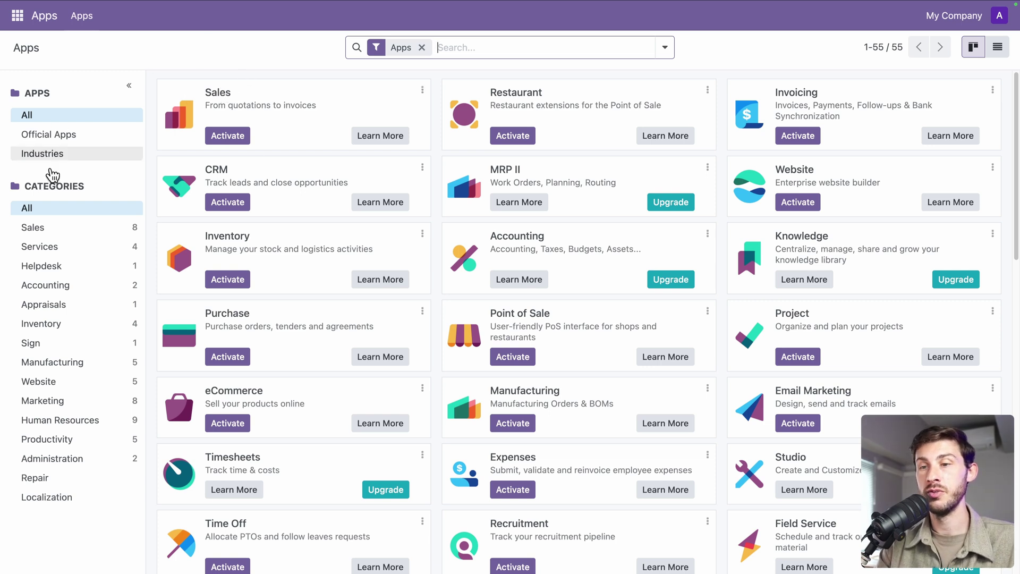
left_click(72, 236)
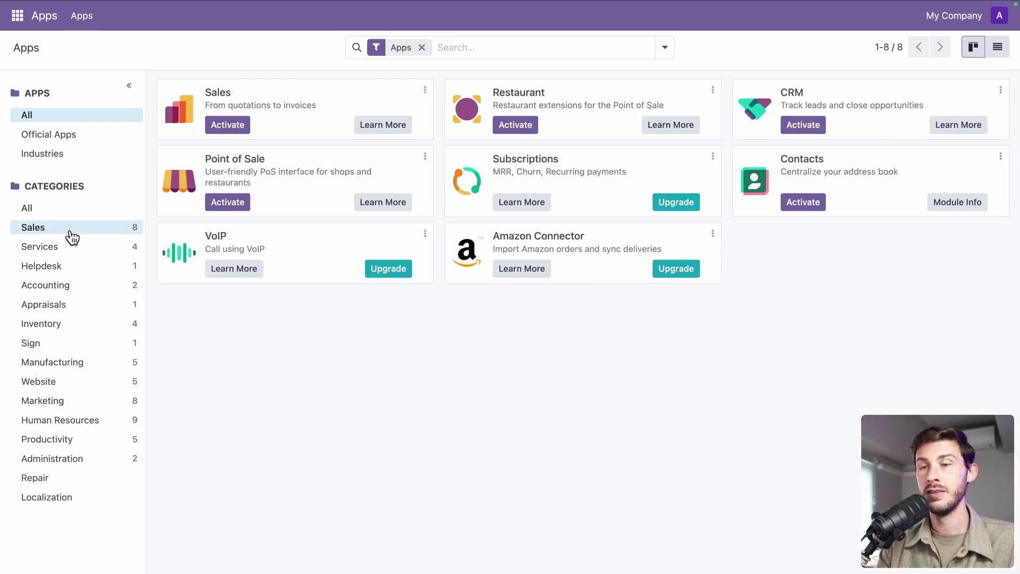
left_click(68, 250)
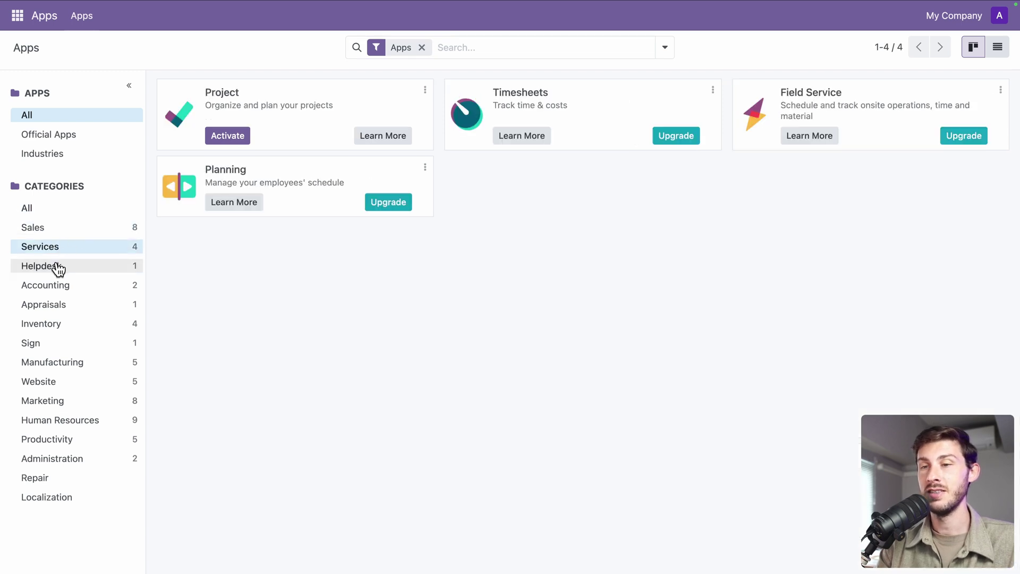
left_click(58, 270)
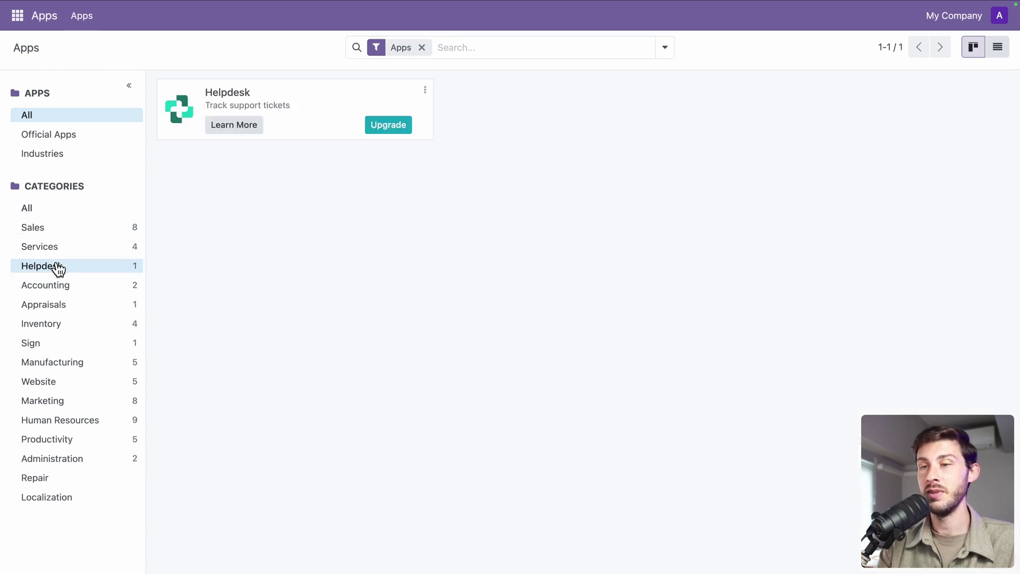
left_click(69, 218)
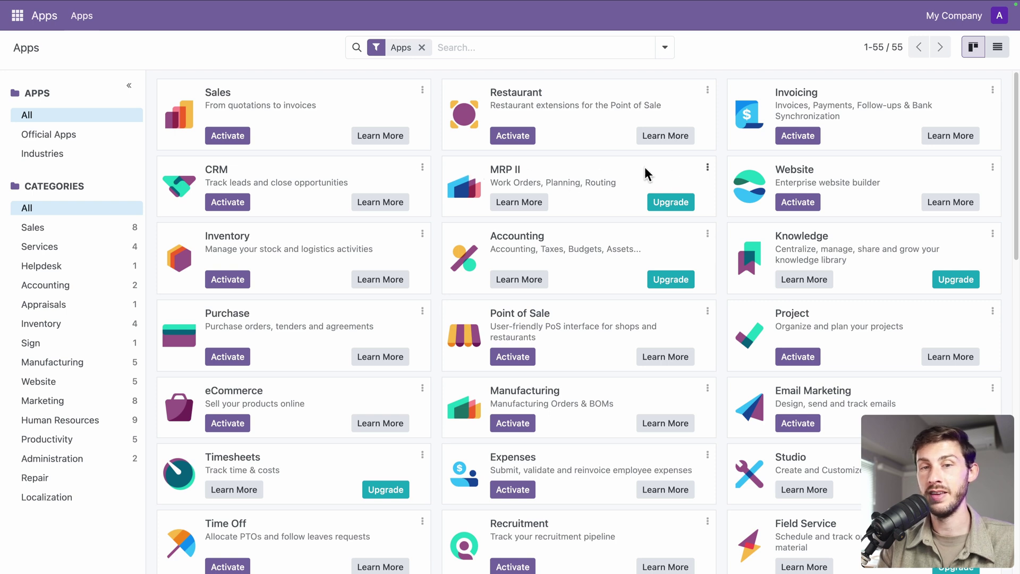
Open the Manufacturing (MRP II) page and scroll past its real-time operations and Gantt planning sections
left_click(682, 204)
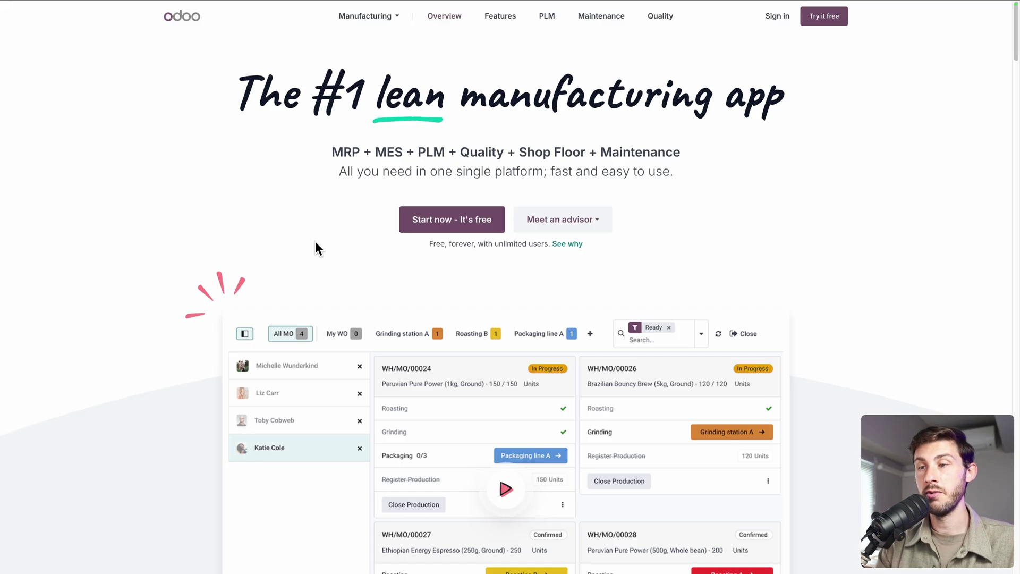
scroll(315, 243, "down", 5)
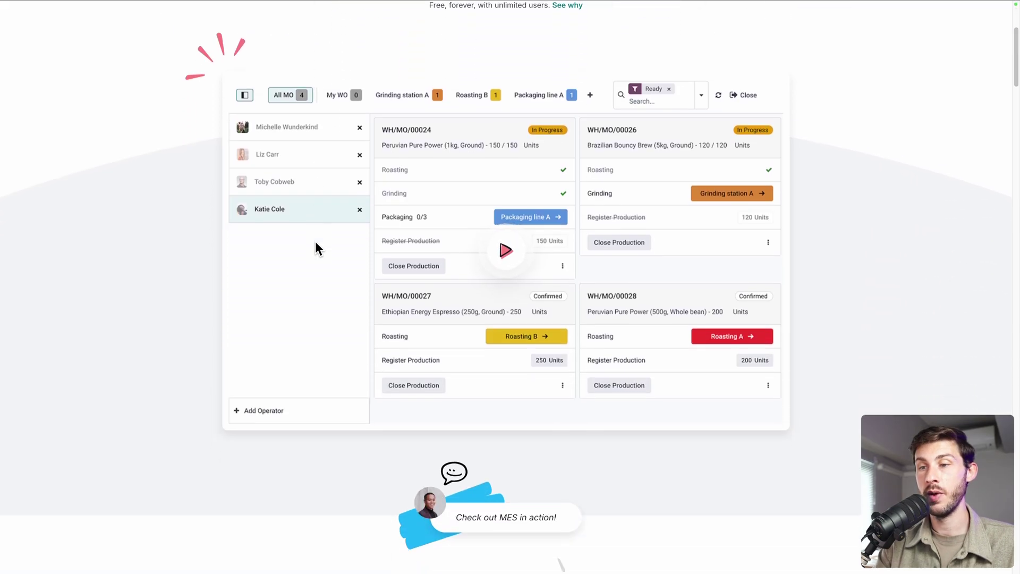
scroll(353, 303, "down", 9)
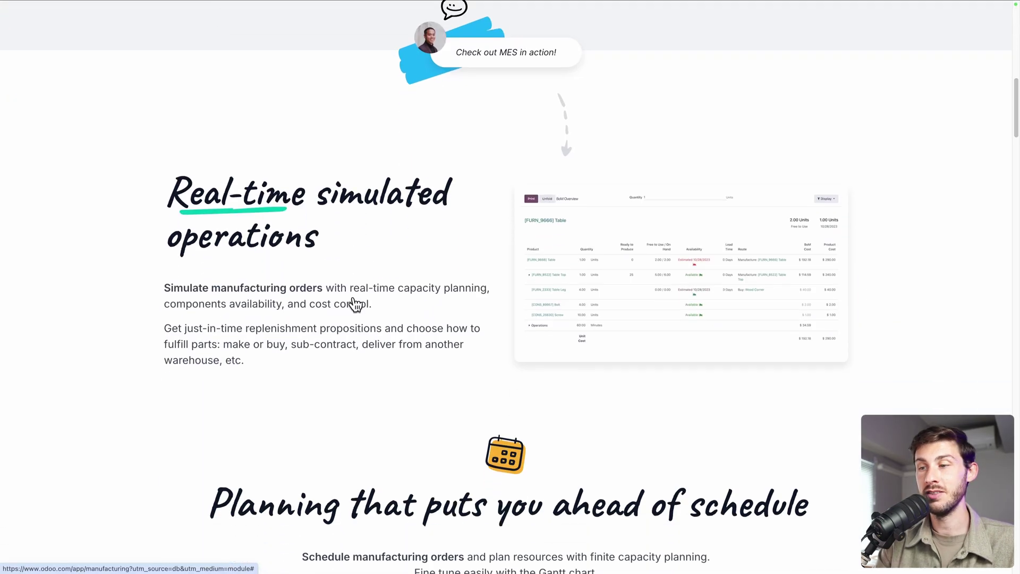
scroll(360, 371, "down", 2)
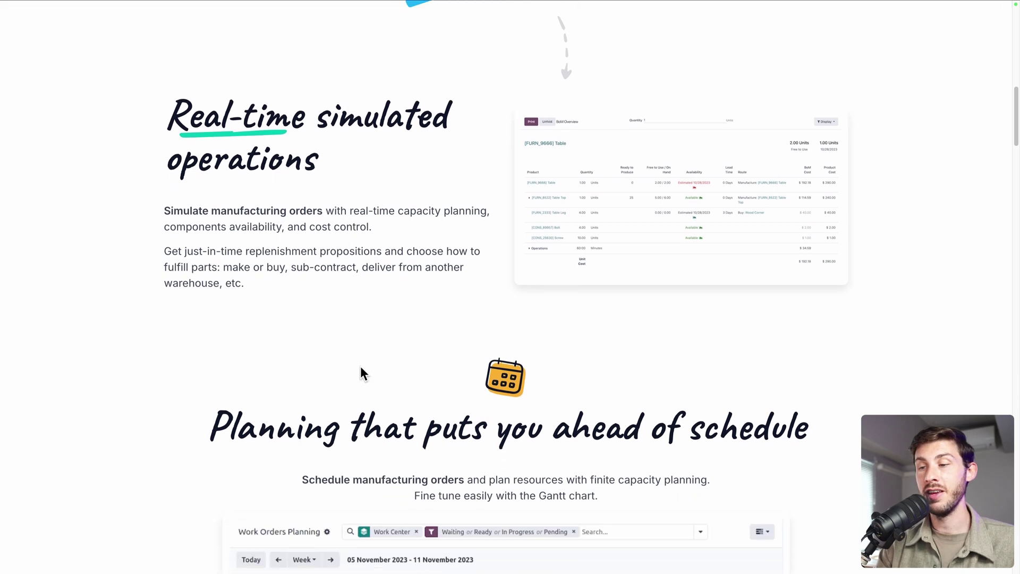
scroll(360, 370, "down", 6)
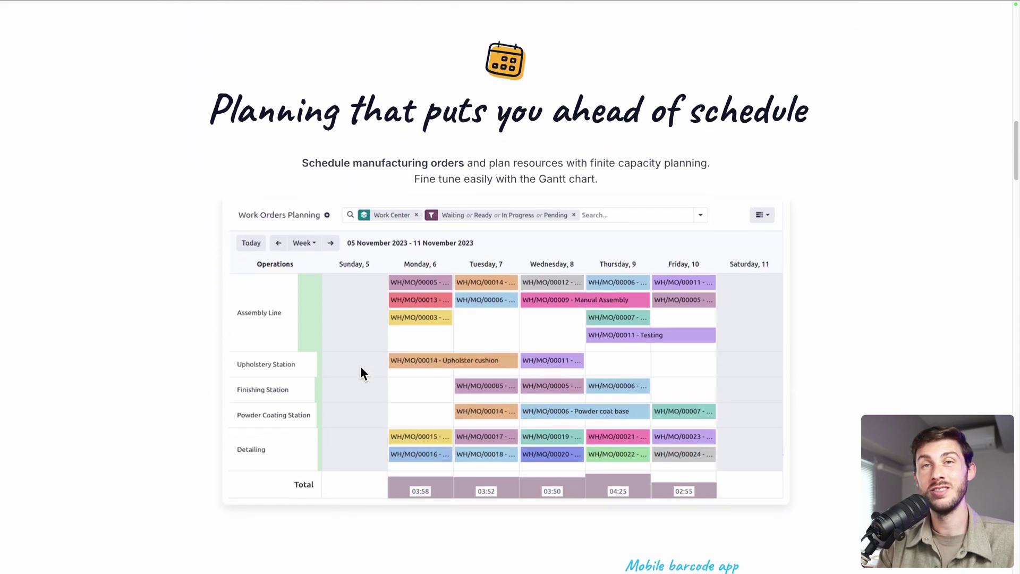
scroll(361, 372, "down", 8)
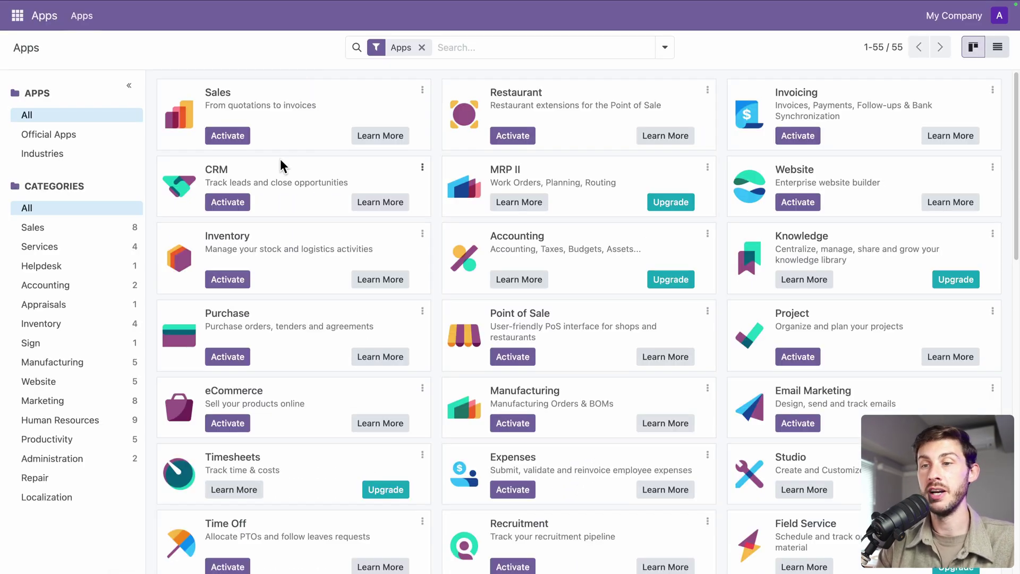
Activate the Sales app, which also installs Invoicing, and show the installed apps menu
left_click(227, 135)
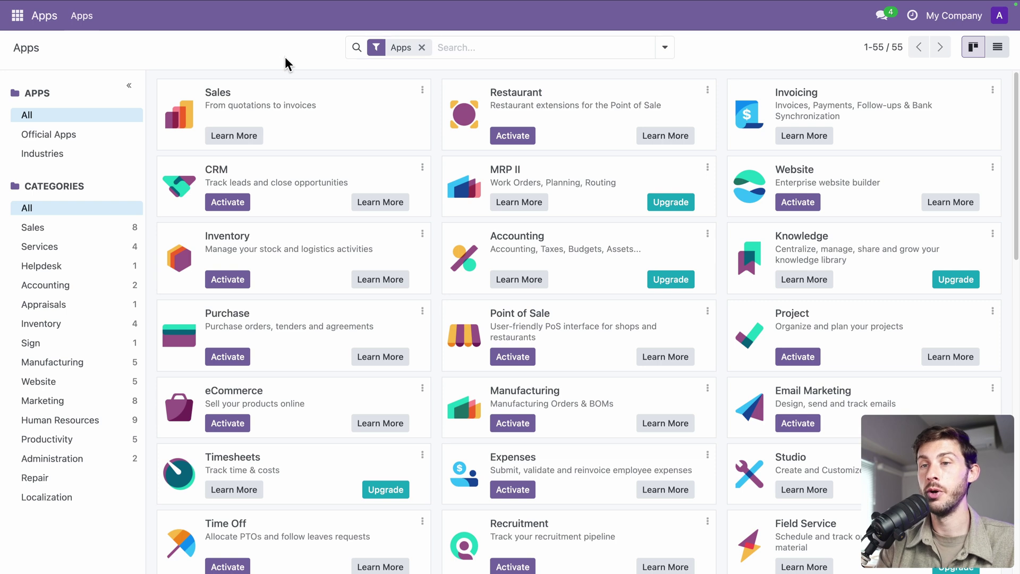
left_click(17, 25)
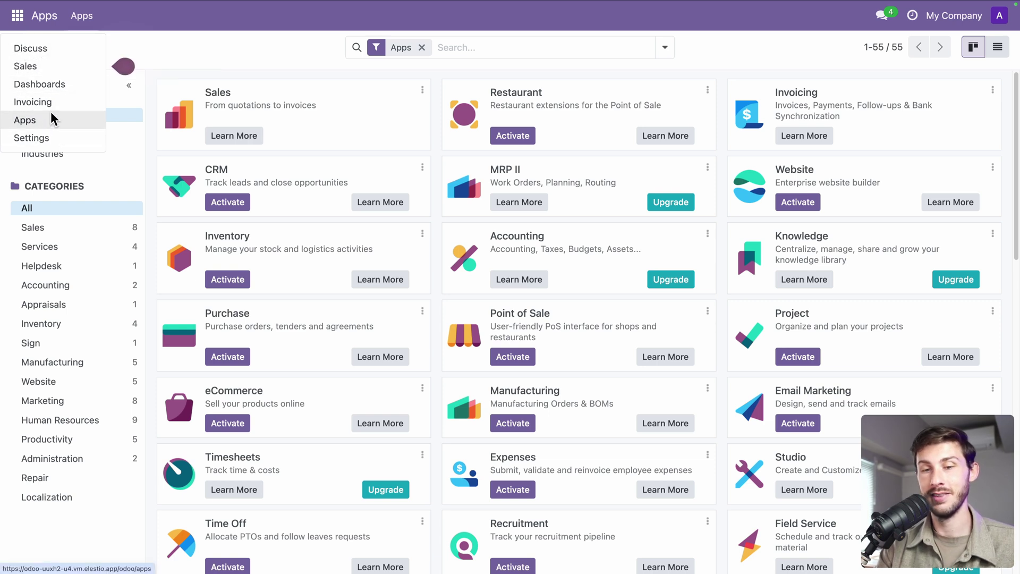
Open the Sales app, then play and close the quotations introduction video
left_click(71, 65)
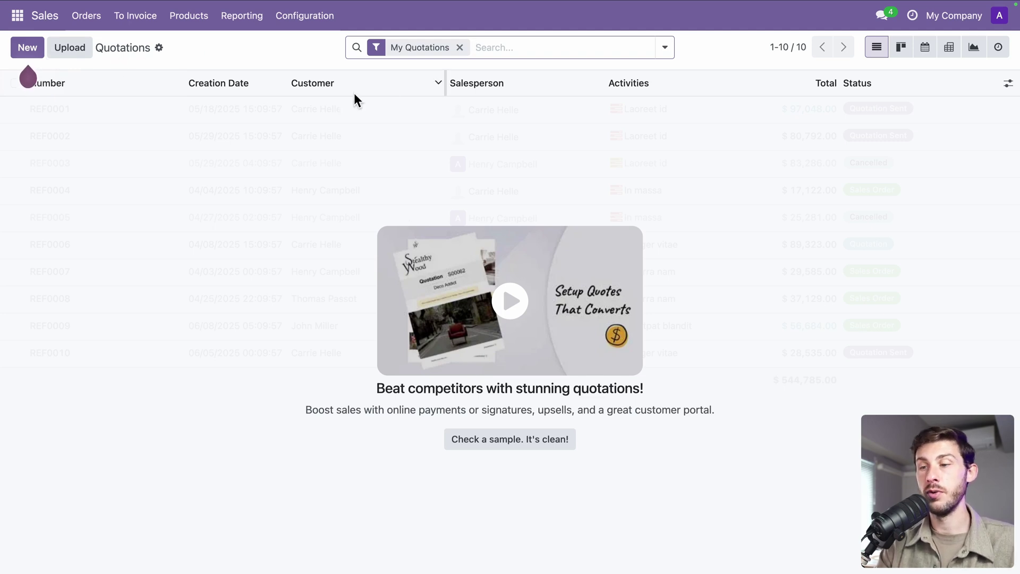
left_click(509, 315)
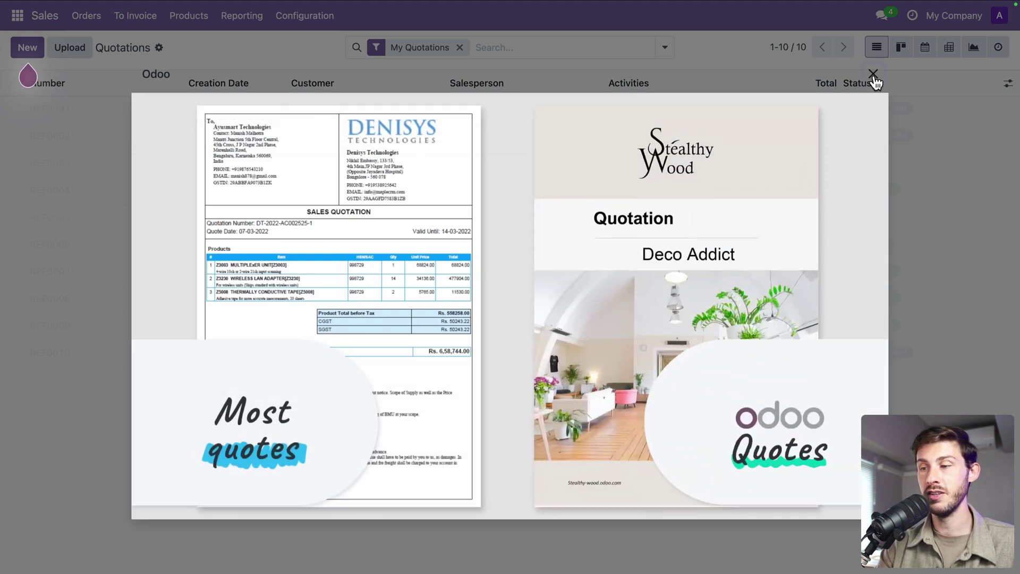
left_click(872, 75)
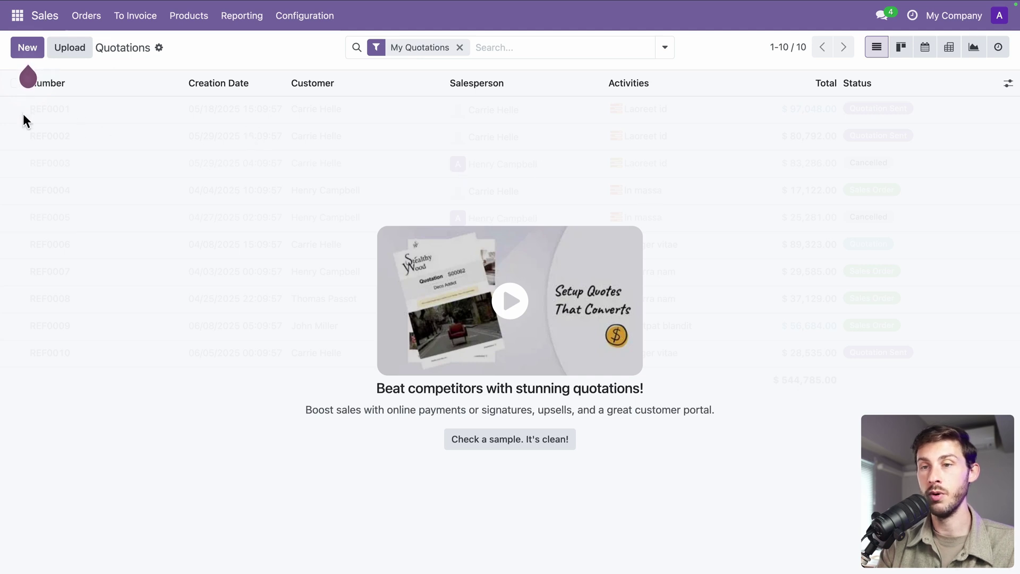
Start a new quotation and enter 'Test Customer' as its customer
left_click(24, 48)
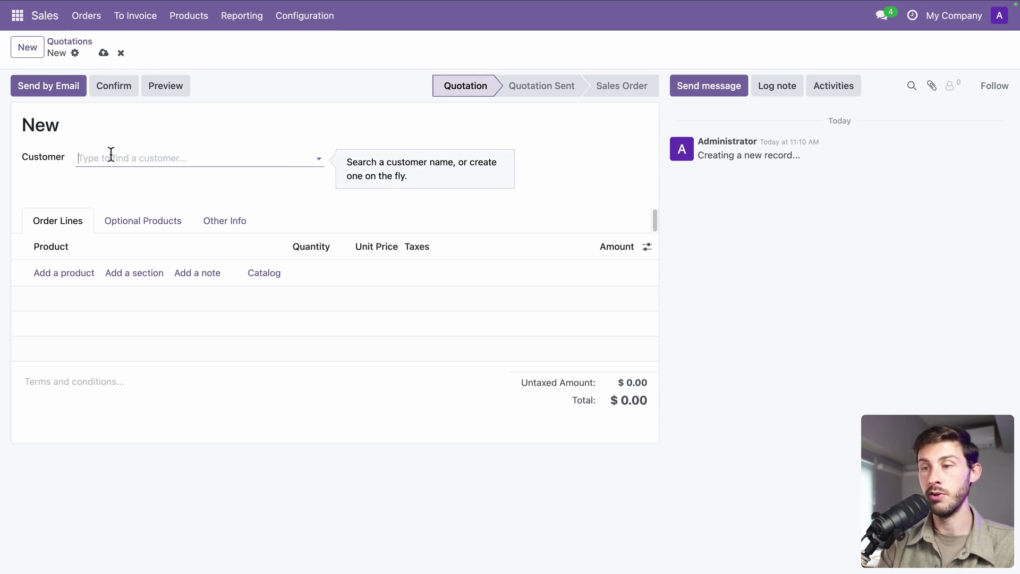
left_click(316, 158)
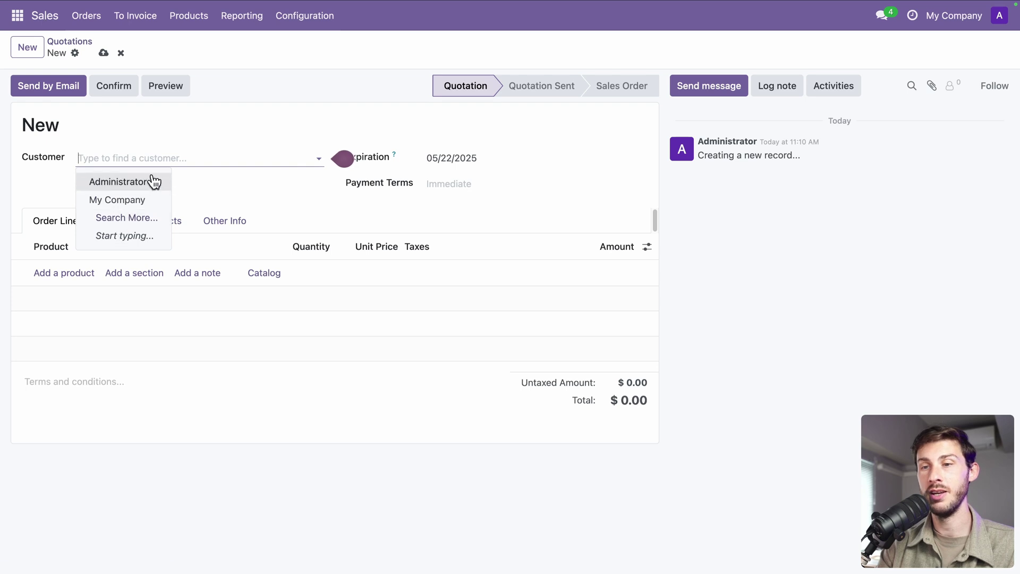
type("Test")
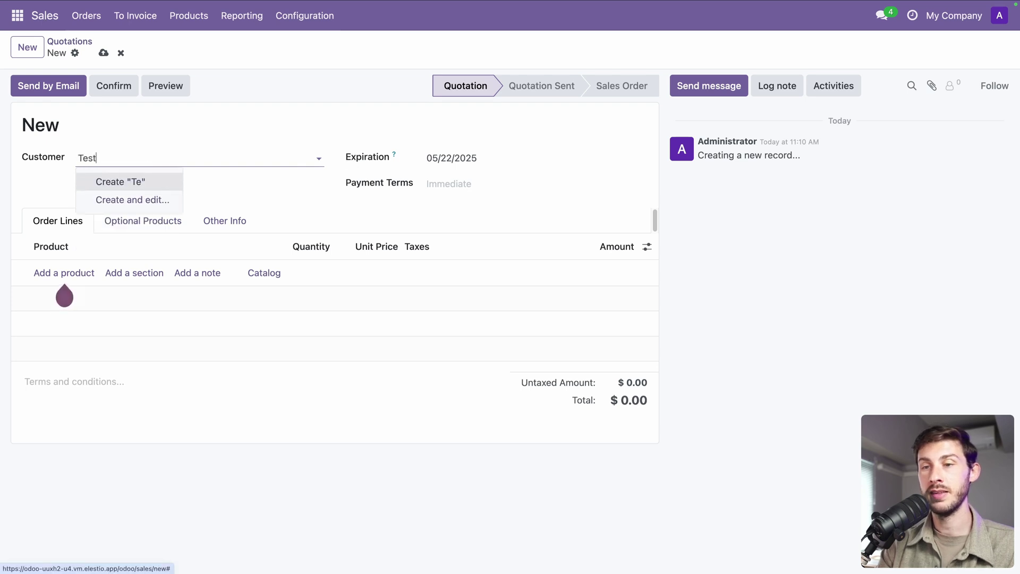
type(" Customer")
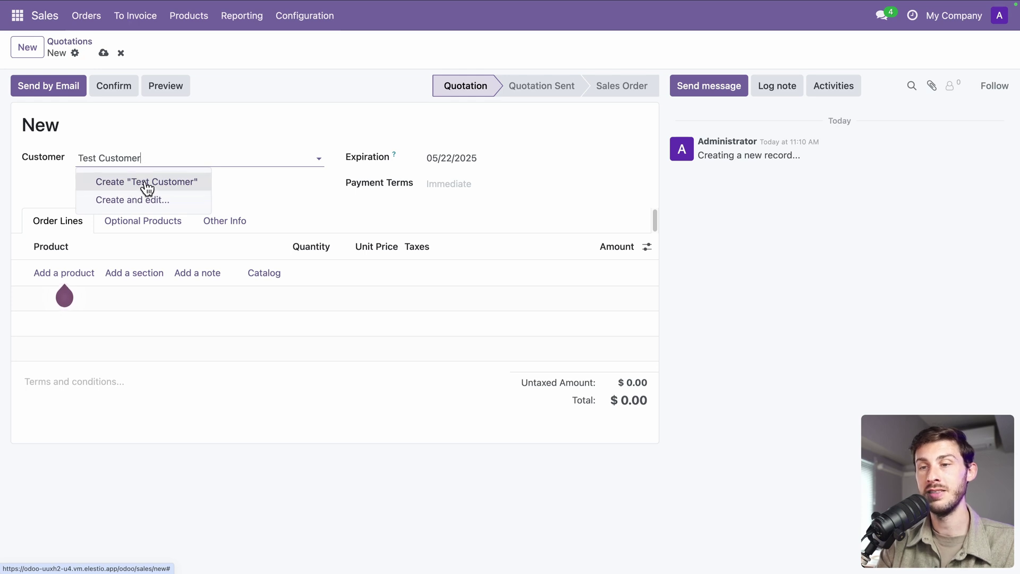
key("ctrl+a")
key("BackSpace")
key("ctrl+z")
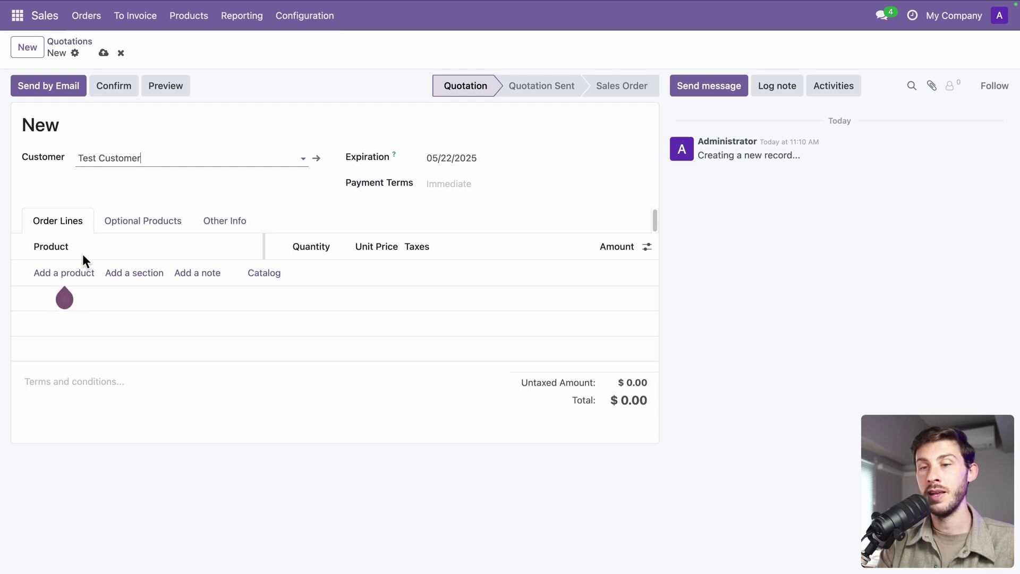
Add a new Office Chair product line at unit price 600.00 with 15% tax
left_click(43, 272)
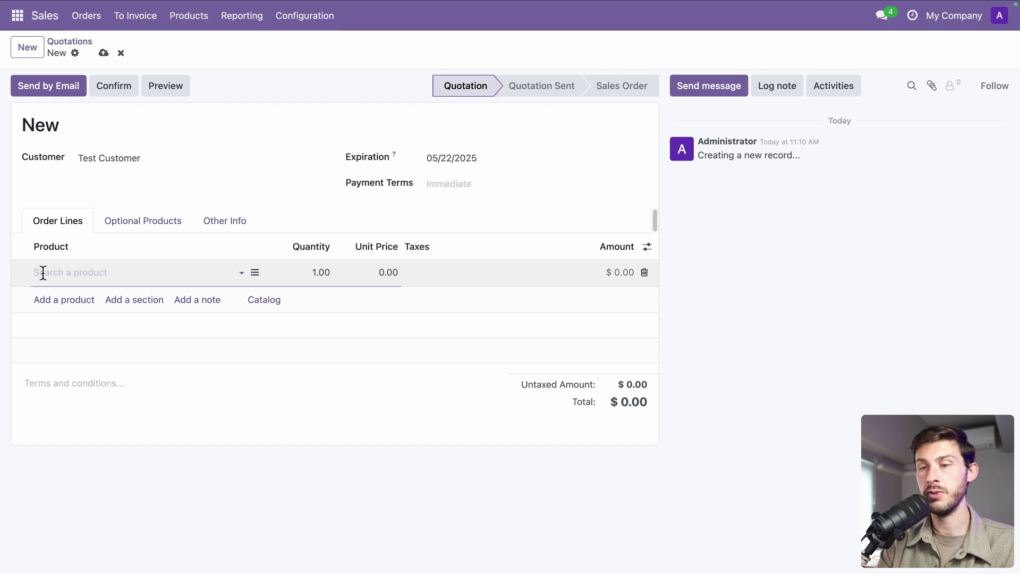
type("Office Chair")
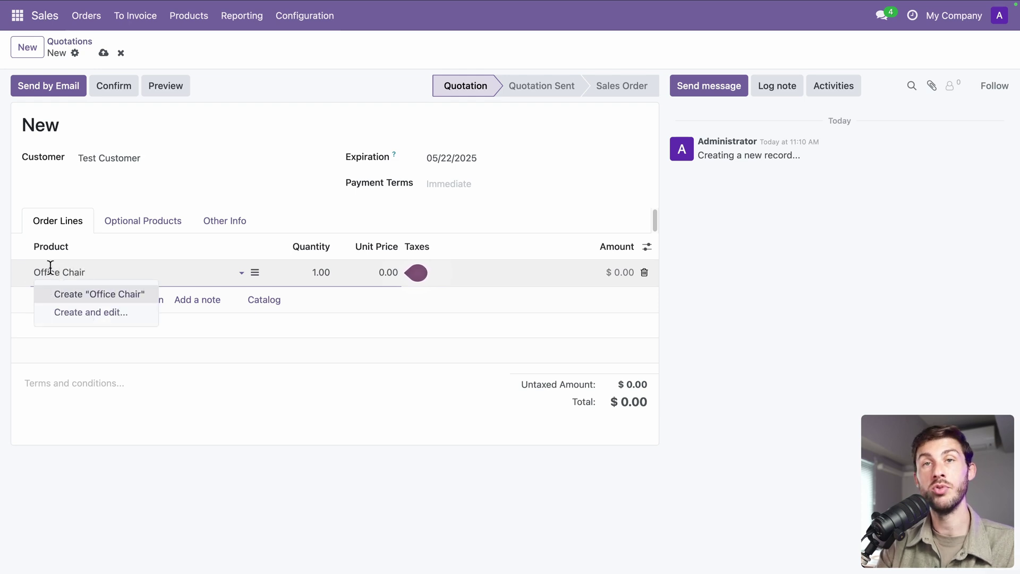
left_click(81, 295)
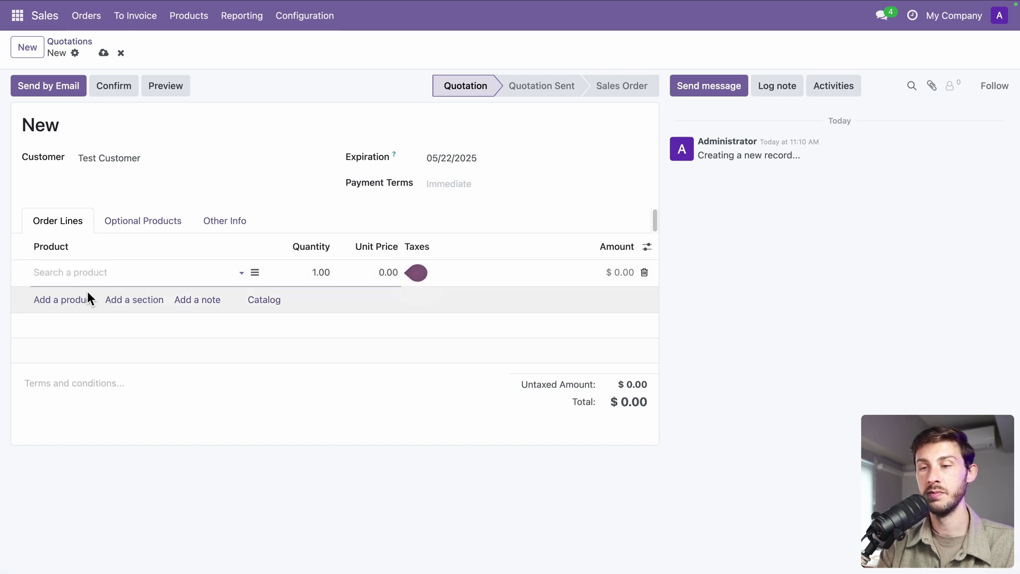
left_click(376, 272)
type("6")
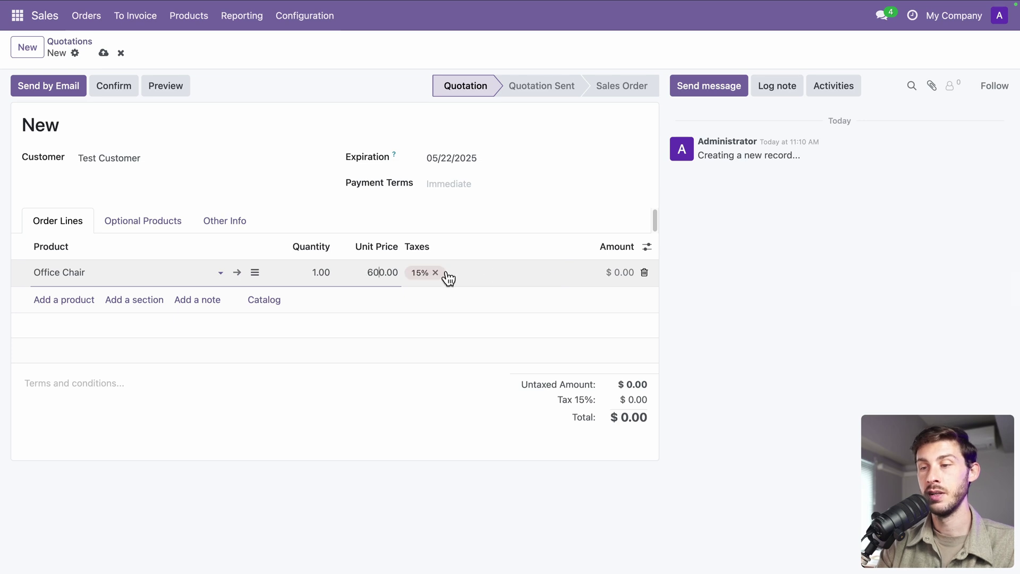
type("0")
left_click(502, 272)
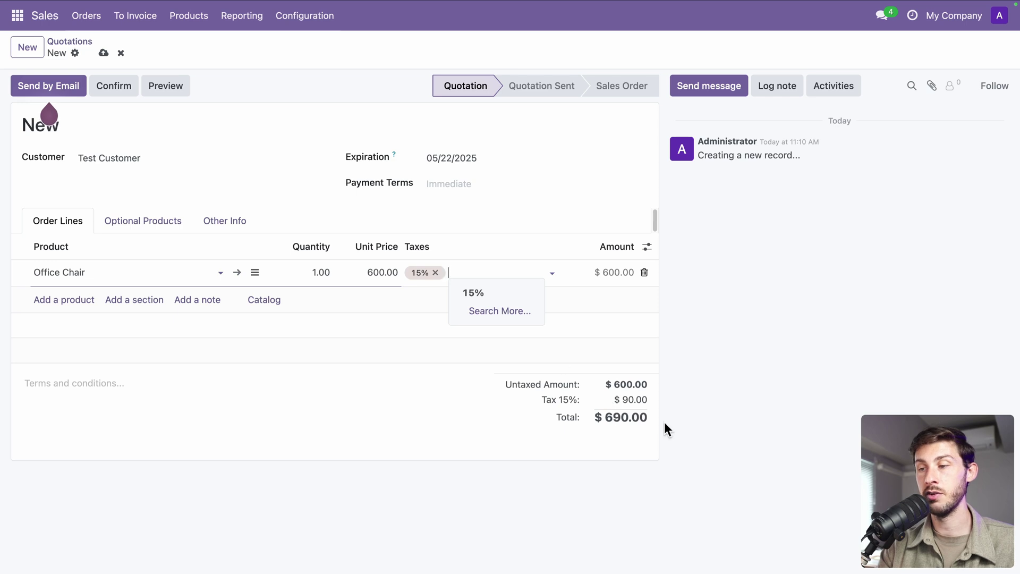
left_click(455, 460)
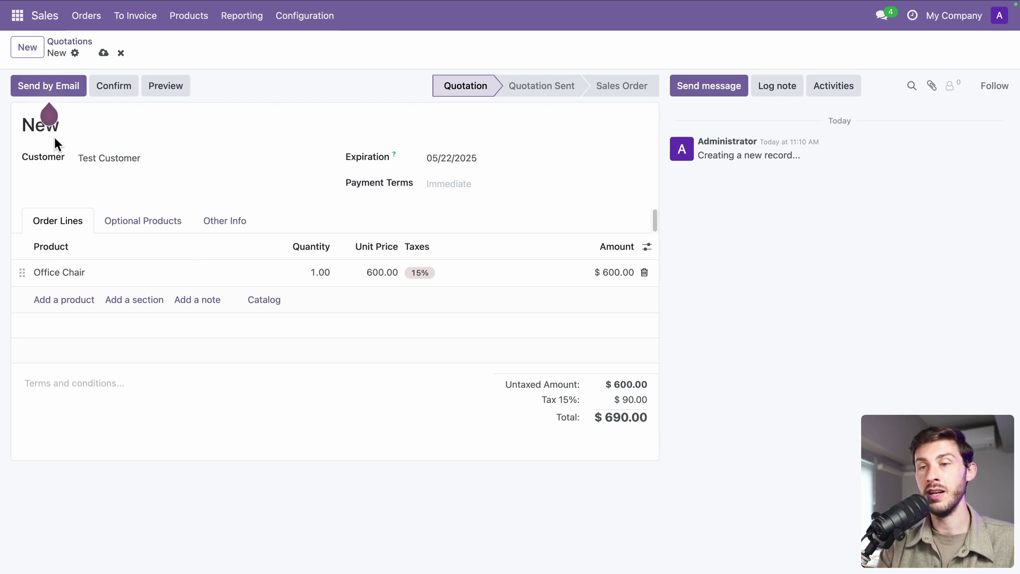
Save the quotation and choose the Bubble document layout after previewing Boxed, Bold and Striped
left_click(43, 89)
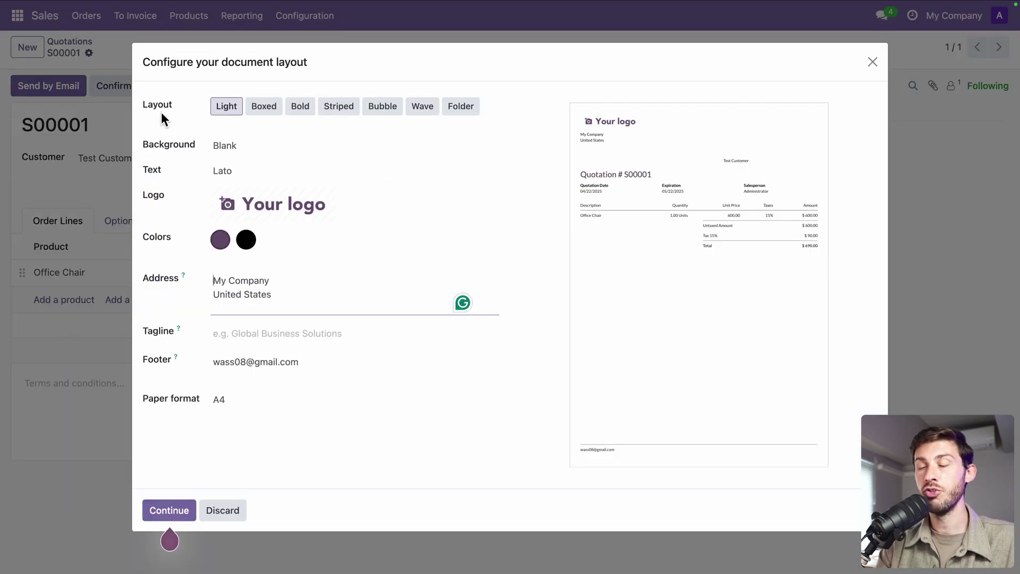
left_click(267, 111)
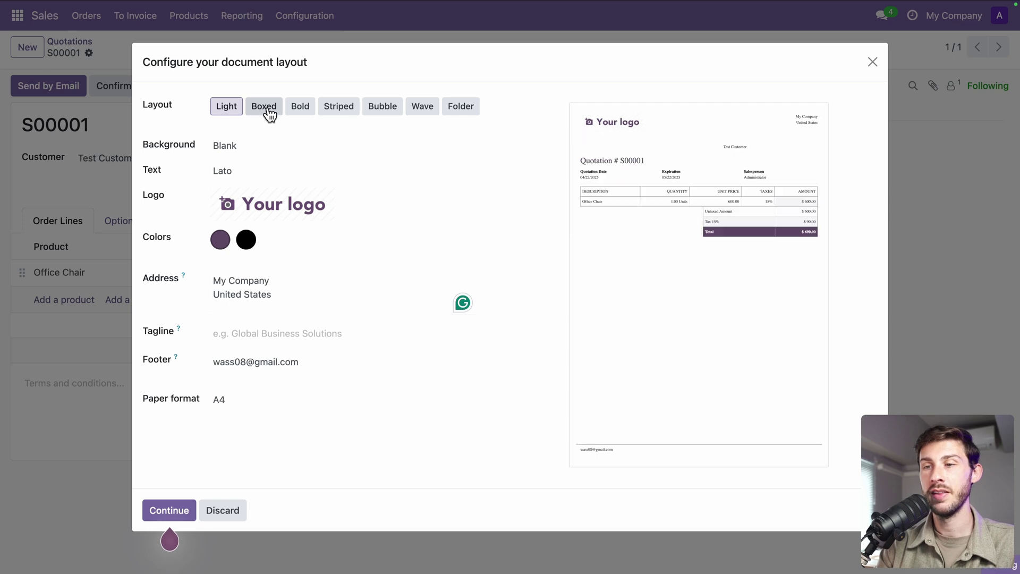
left_click(303, 114)
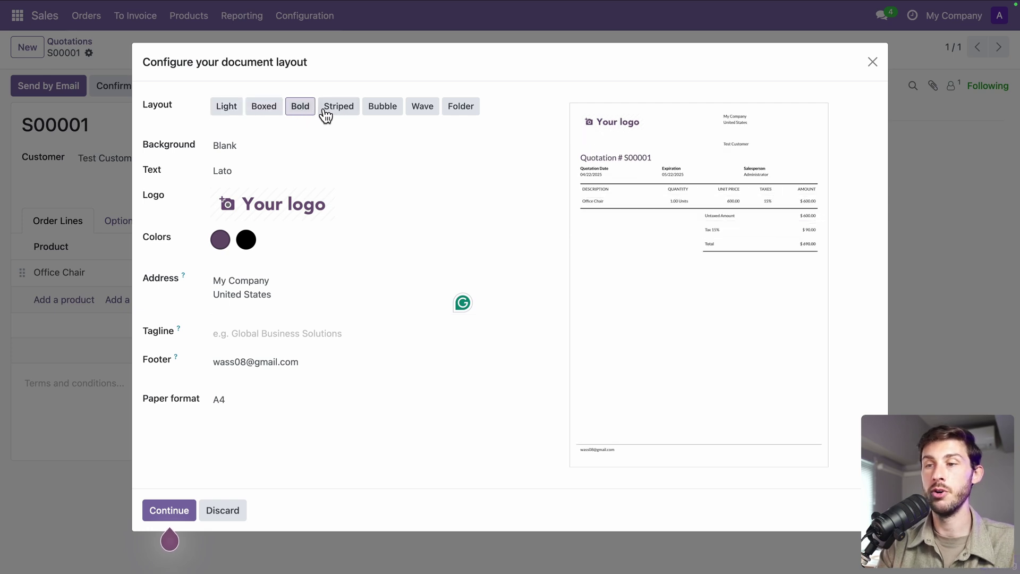
left_click(345, 113)
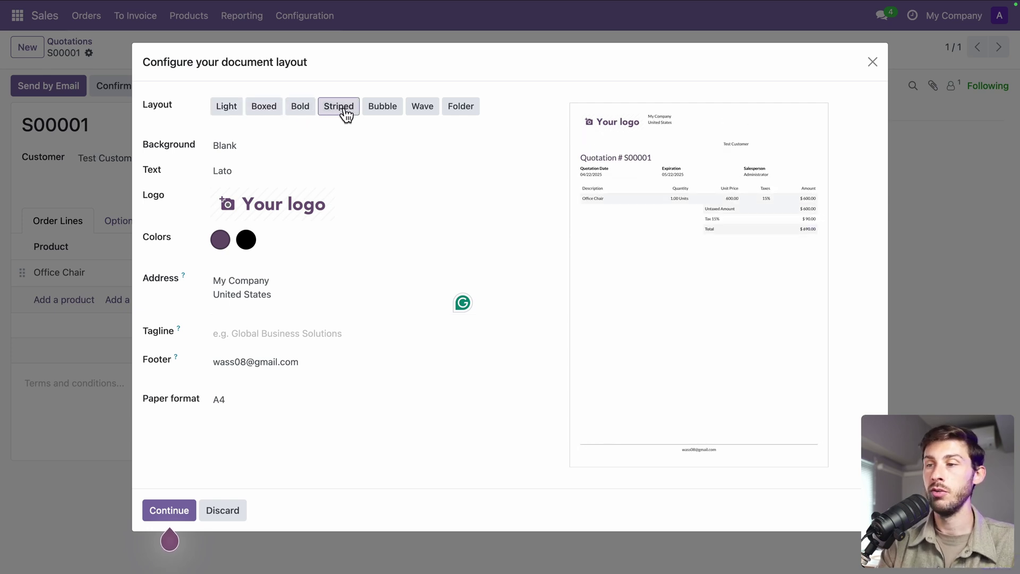
left_click(379, 113)
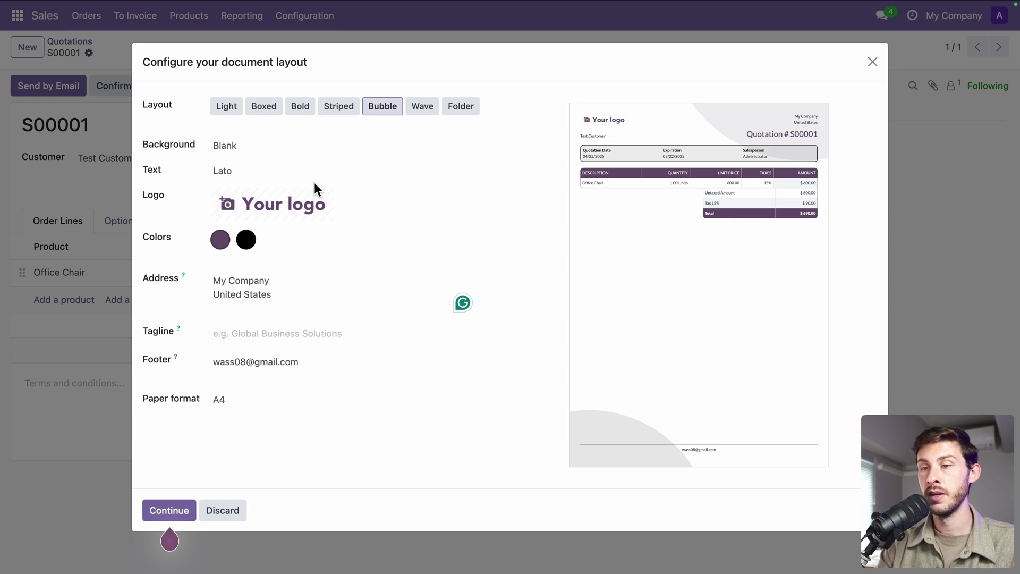
Upload elestiologo2.png as the document logo and set a vivid orange primary colour
mouse_move(257, 206)
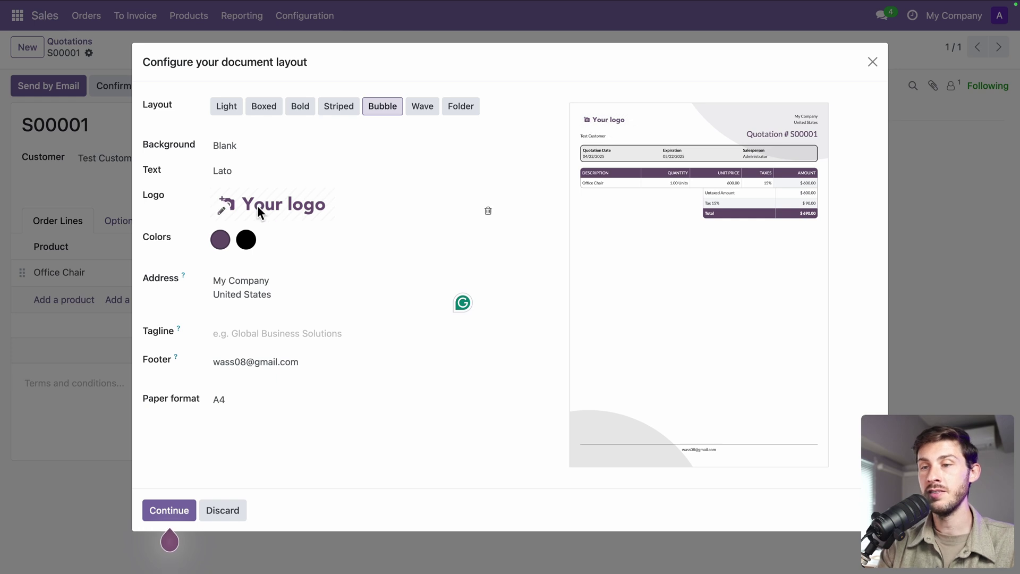
left_click(223, 212)
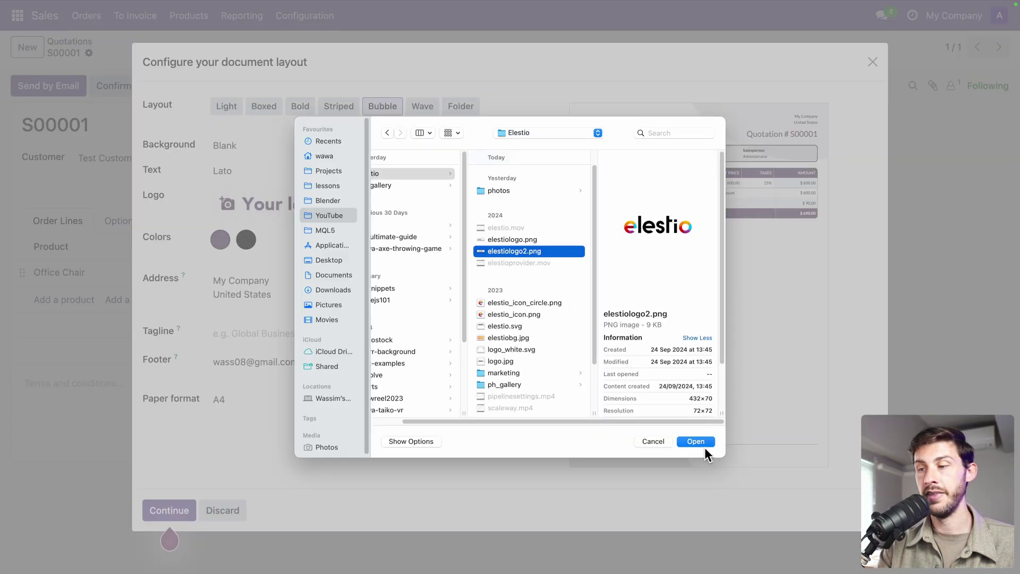
left_click(704, 443)
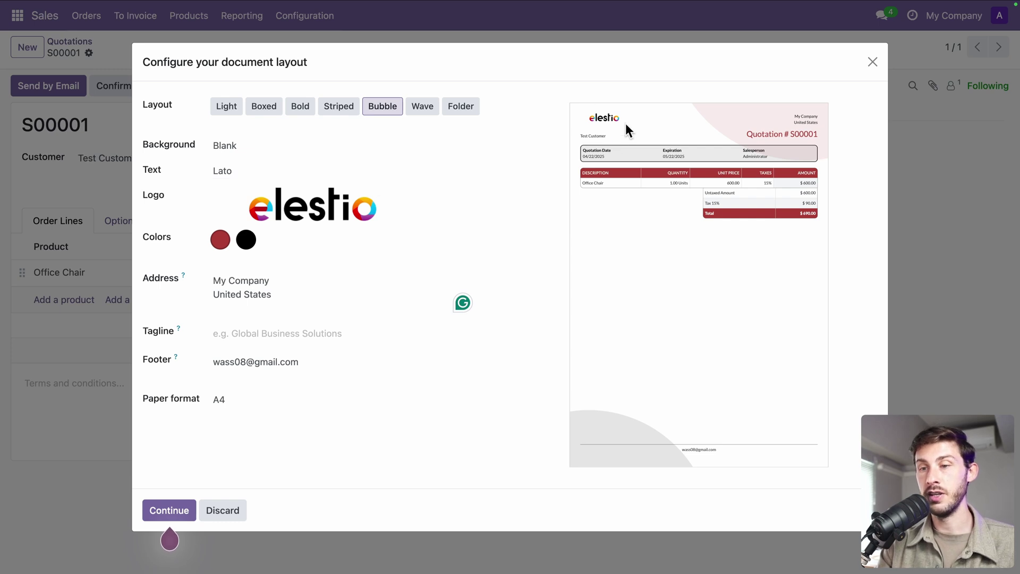
left_click(220, 238)
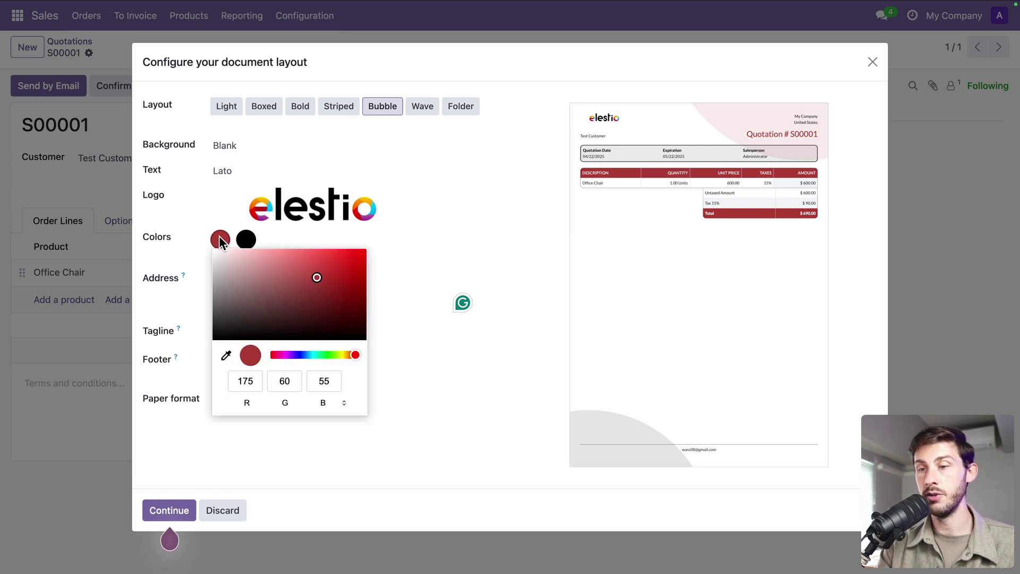
left_click_drag(351, 355, 348, 355)
left_click(324, 266)
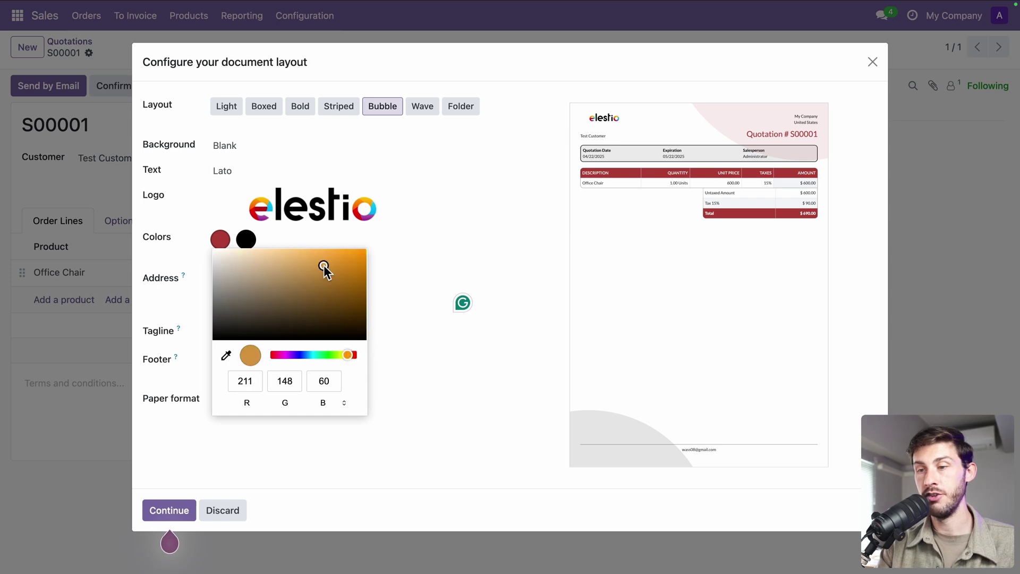
left_click_drag(323, 266, 351, 253)
left_click(436, 243)
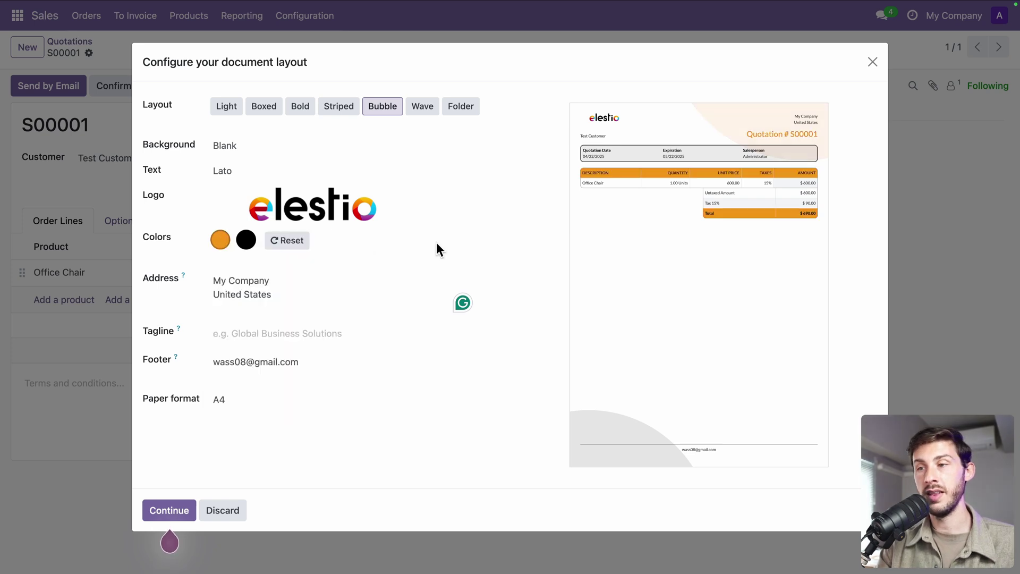
Accept the document layout and add a portrait photo to Test Customer
left_click(165, 513)
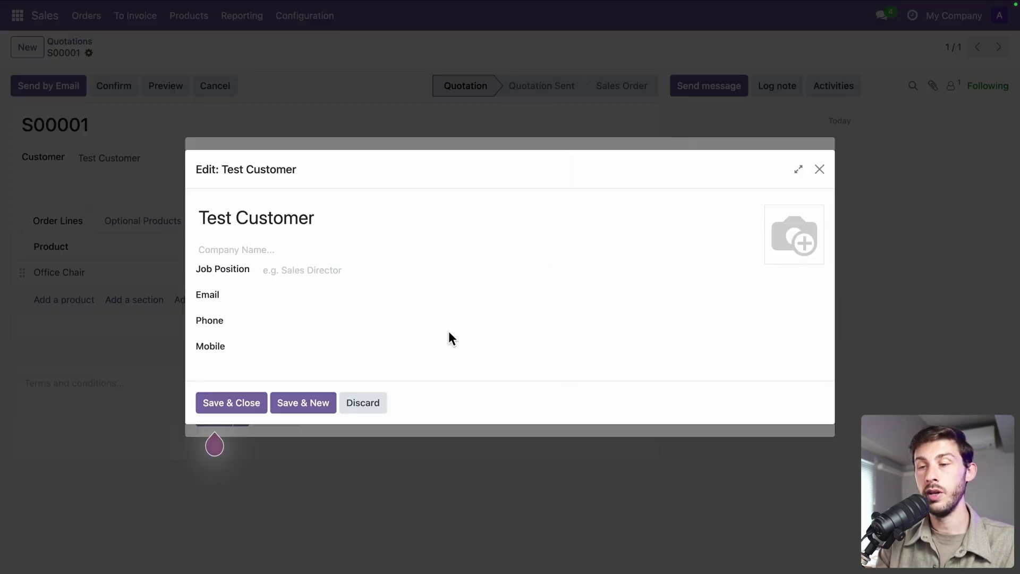
mouse_move(785, 257)
left_click(787, 244)
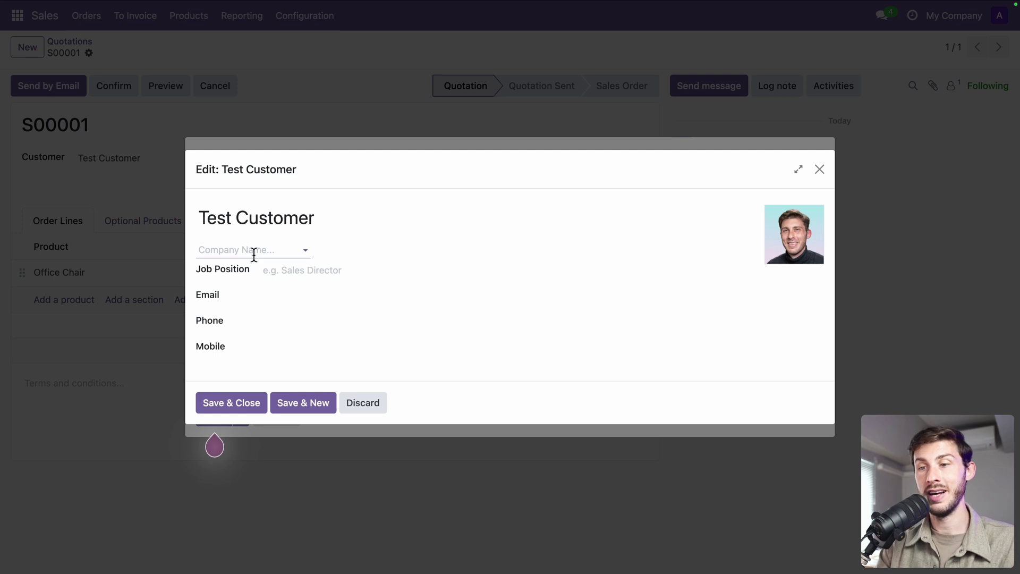
Set the customer's company to Google Design and paste the customer's e-mail address
type("Elestio")
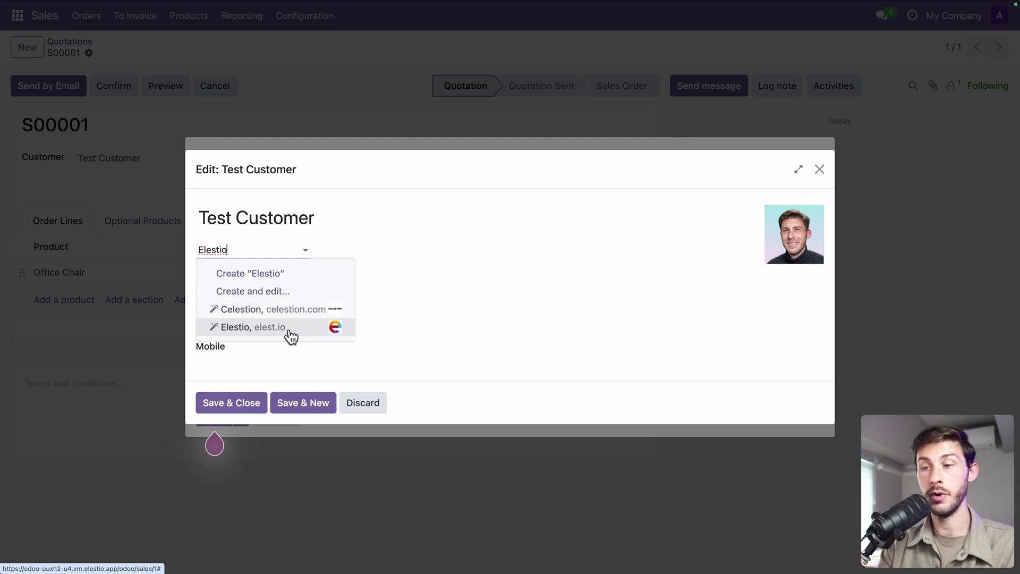
key("ctrl+a")
type("Google")
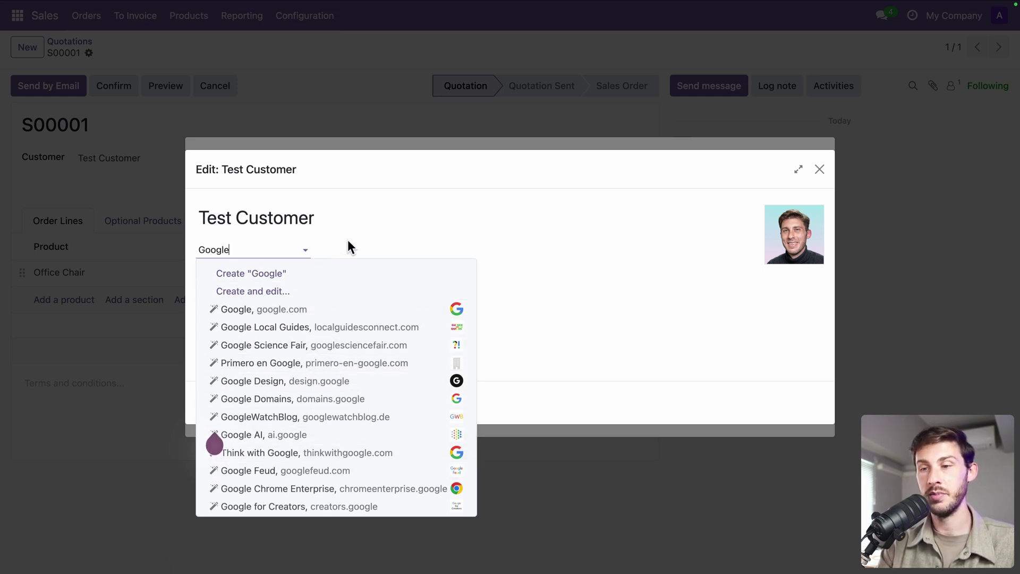
key("Escape")
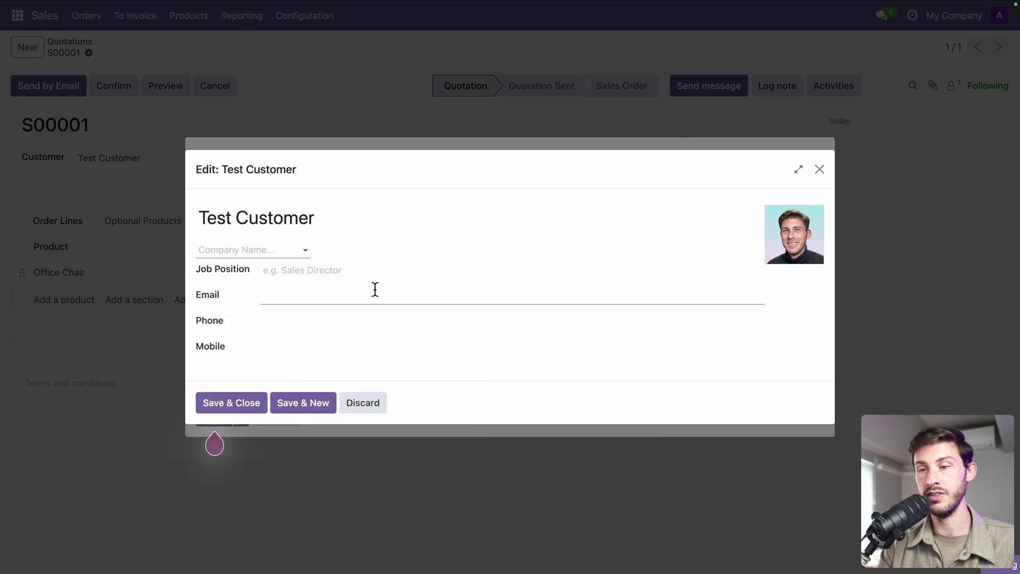
left_click(291, 289)
key("ctrl+v")
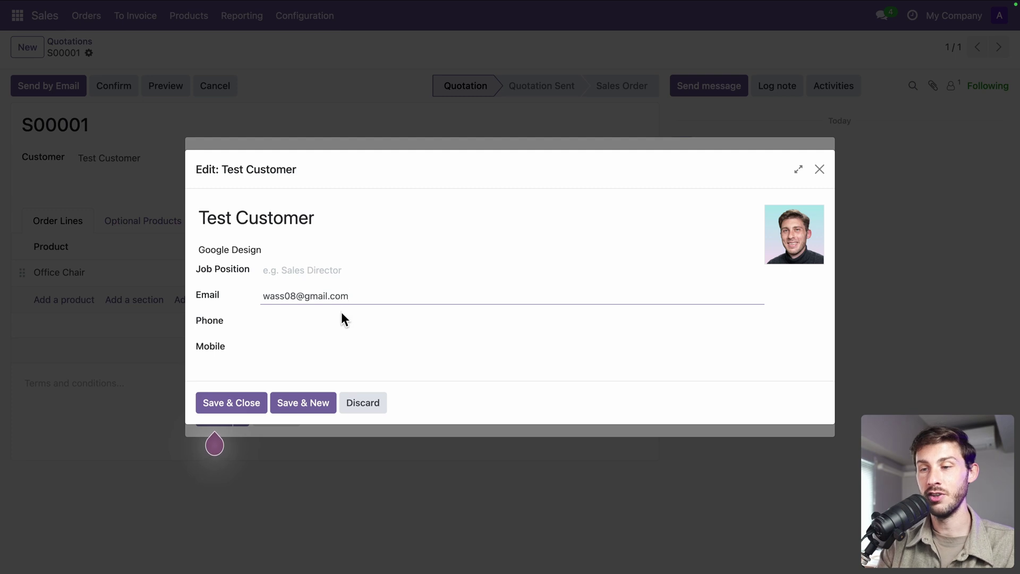
Save the customer details and e-mail quotation S00001 with its PDF
left_click(230, 401)
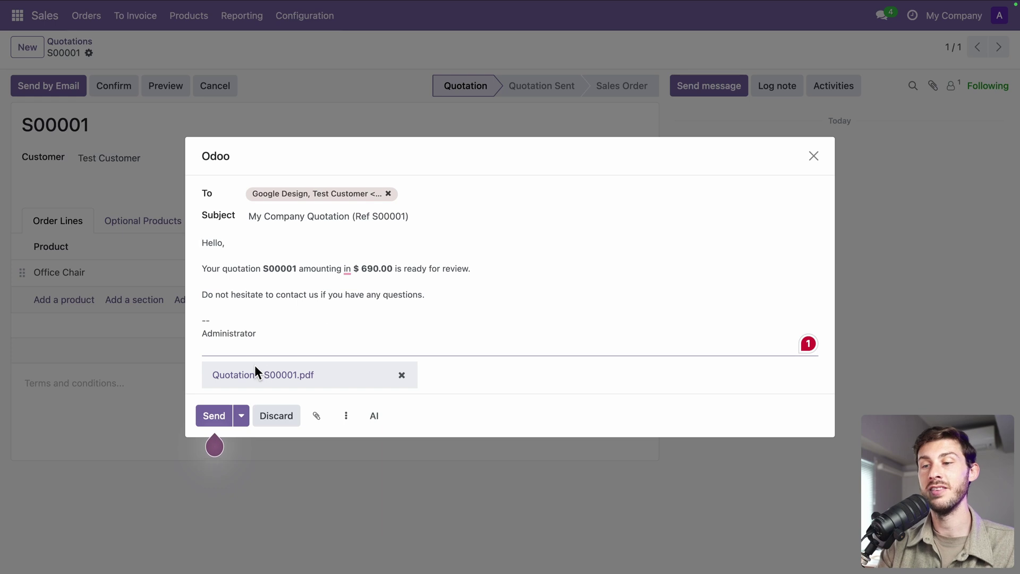
left_click(209, 412)
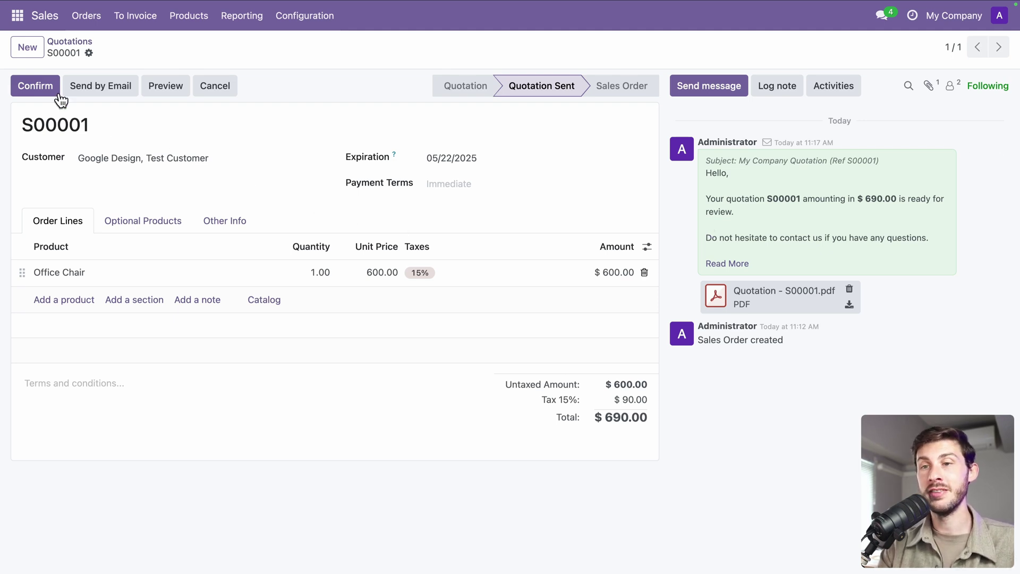
Install the eCommerce app from the Apps catalogue
left_click(15, 20)
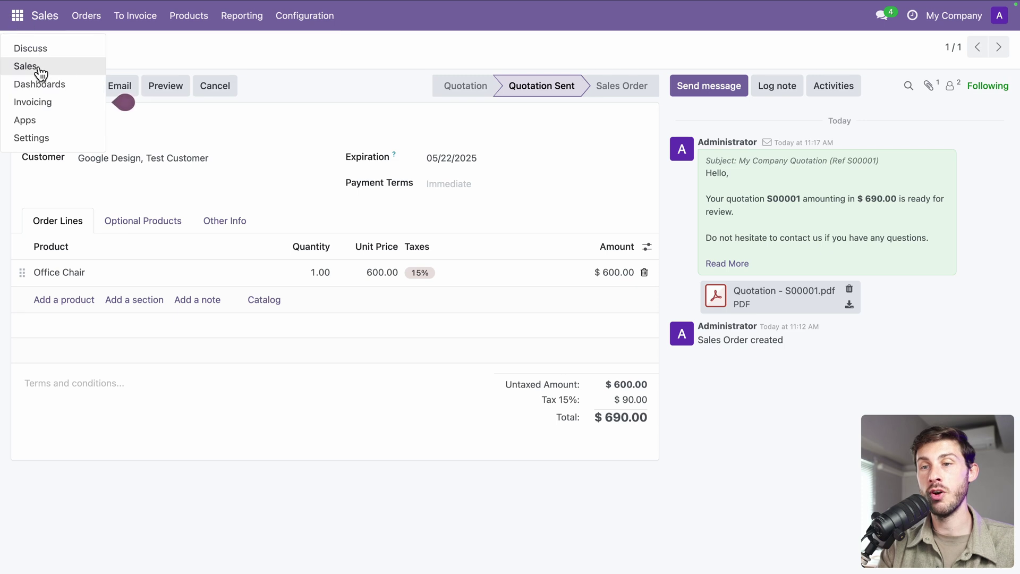
left_click(21, 121)
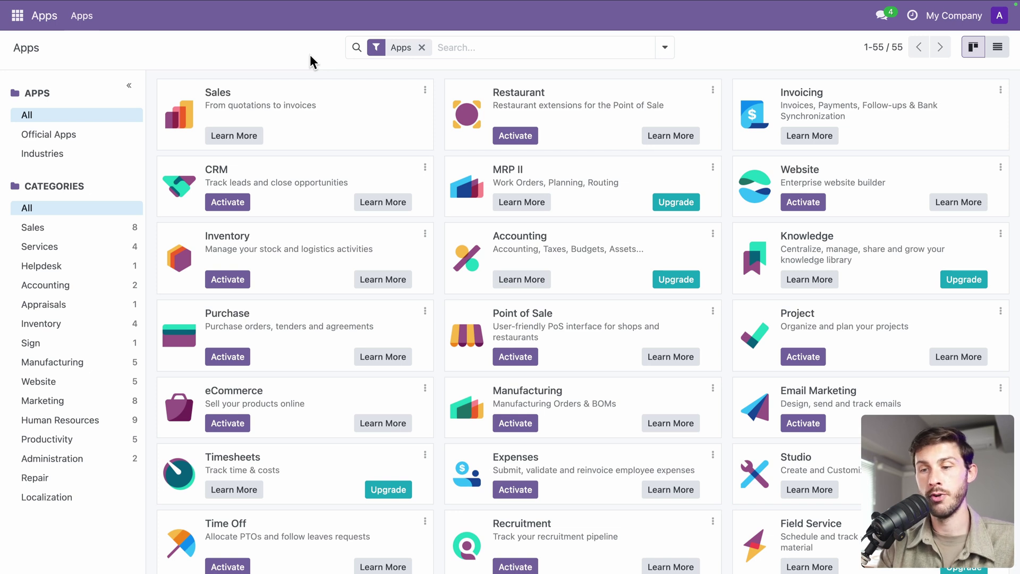
scroll(285, 272, "down", 2)
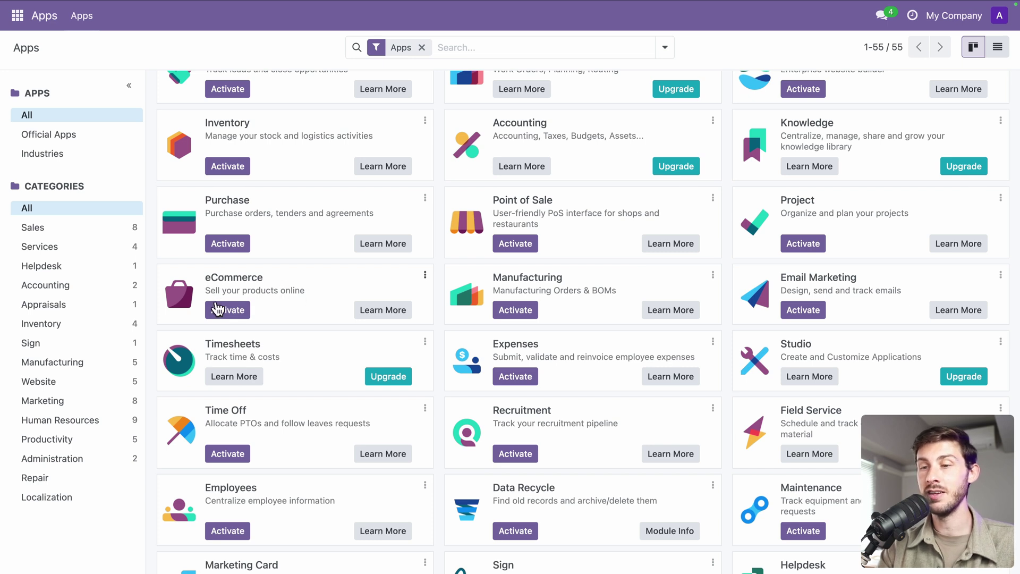
left_click(228, 310)
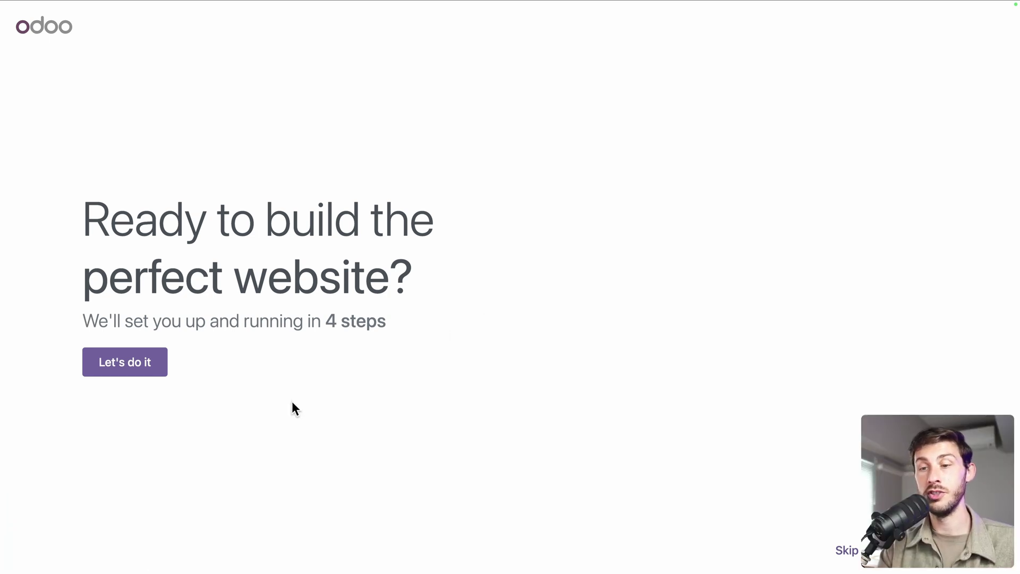
Launch the website setup wizard and choose to build an online store
left_click(102, 363)
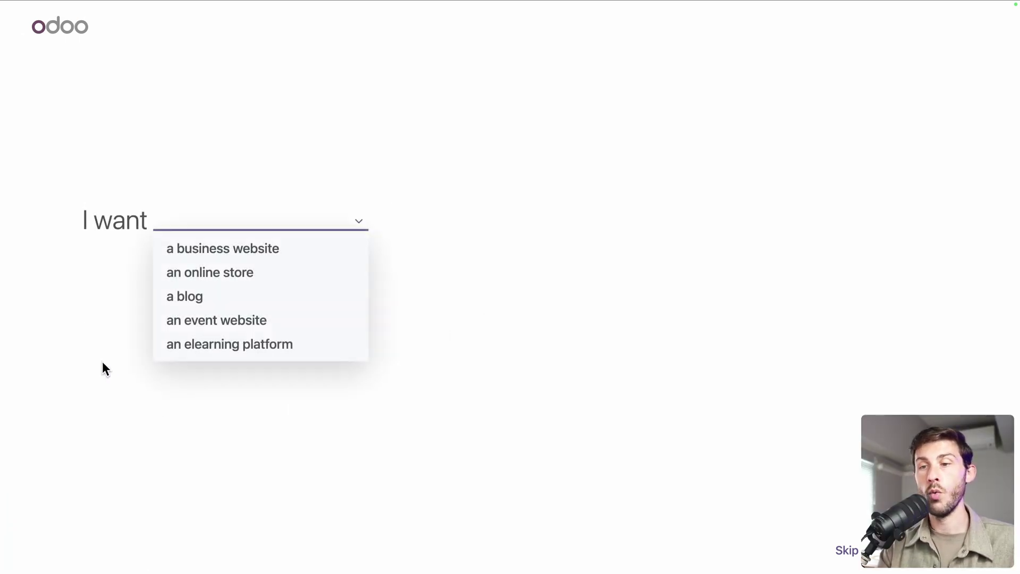
left_click(221, 271)
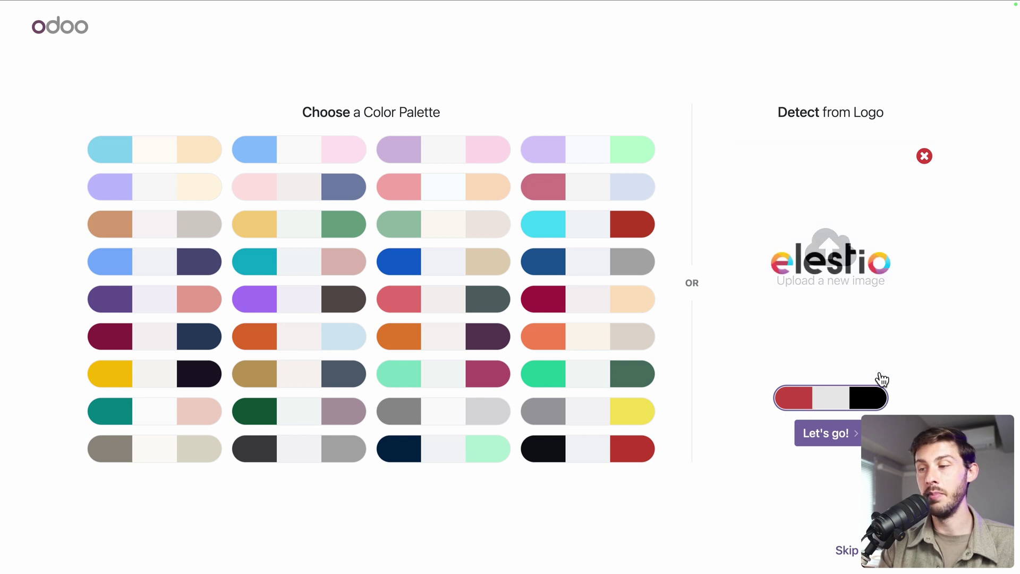
Accept the logo colour palette and add About Us, Services, Pricing, Privacy Policy and News
left_click(845, 439)
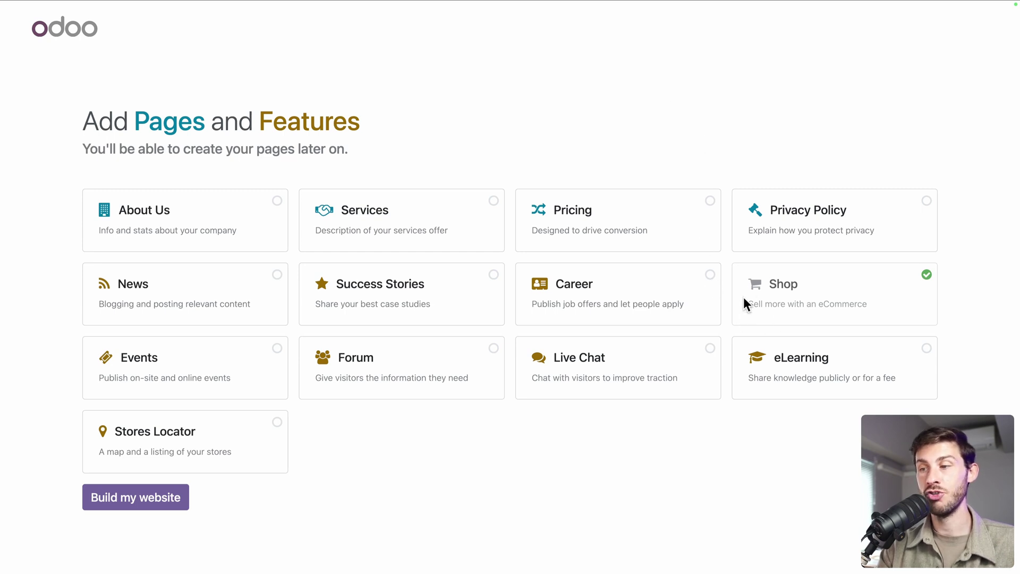
left_click(186, 223)
left_click(410, 228)
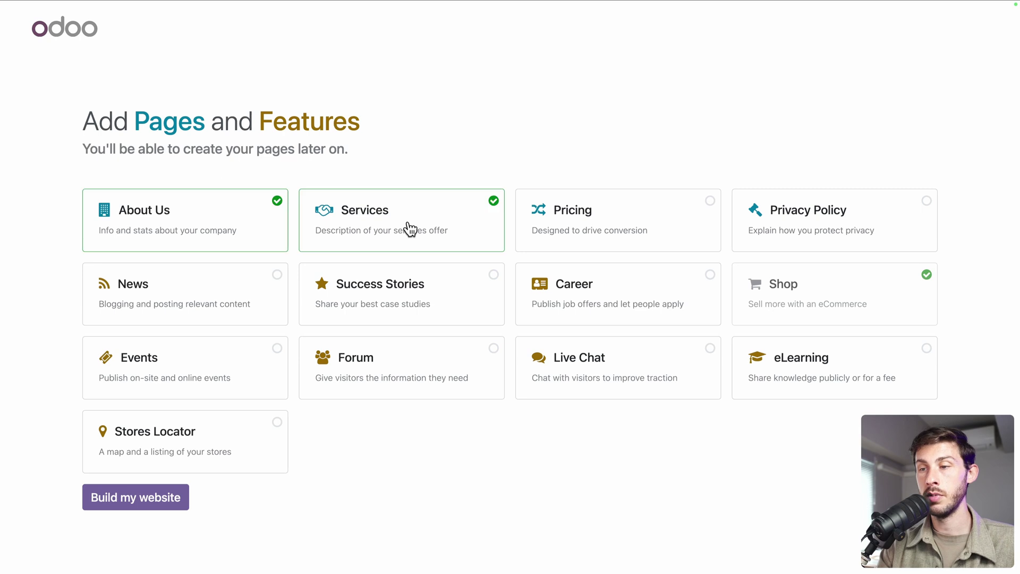
left_click(631, 247)
left_click(768, 222)
left_click(144, 294)
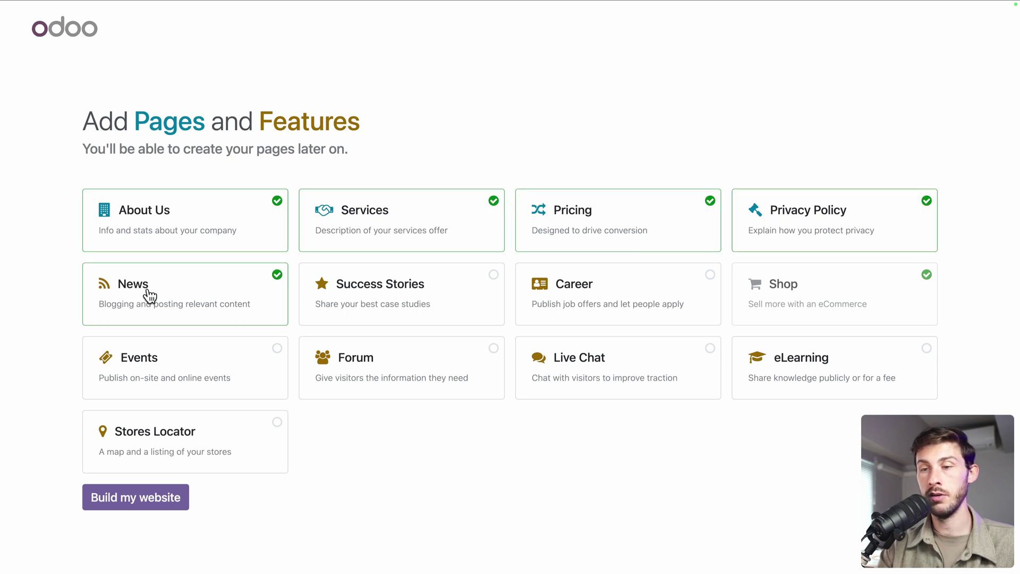
Add Success Stories, Career, Events, Forum, Live Chat and eLearning to the website
left_click(393, 304)
left_click(576, 308)
left_click(197, 381)
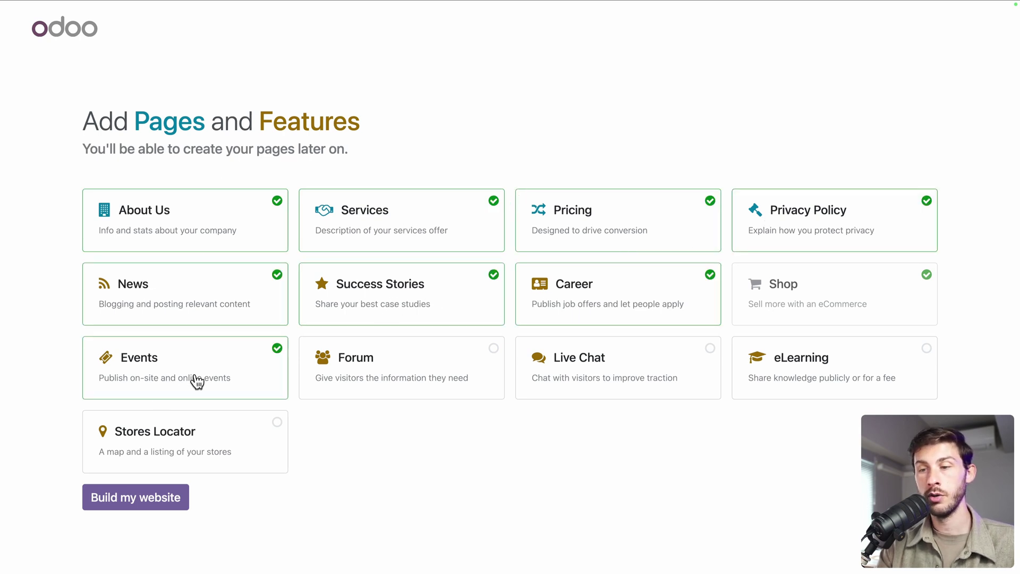
left_click(384, 399)
left_click(585, 387)
left_click(786, 377)
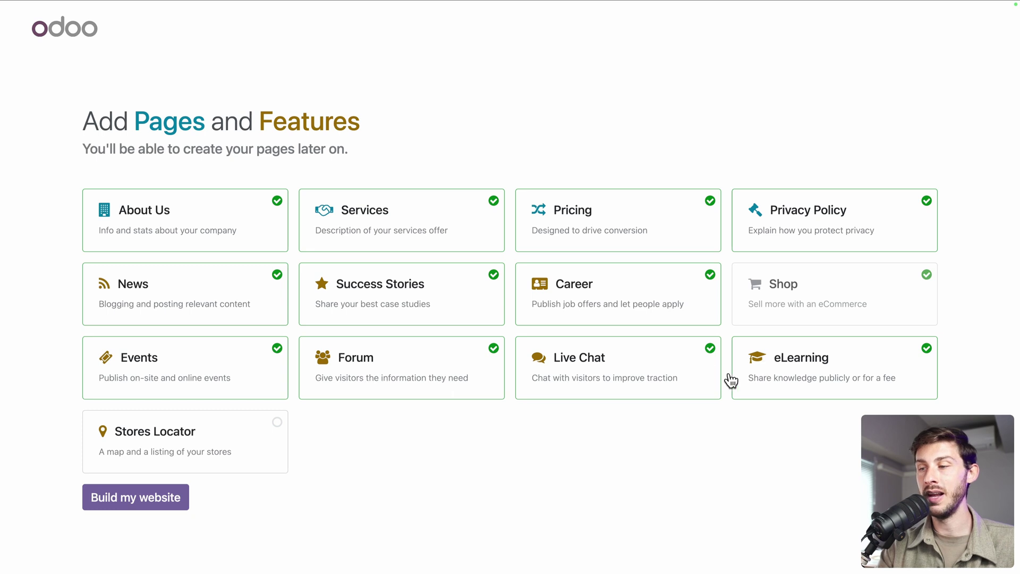
Add Stores Locator, build the website and pick the middle theme
left_click(262, 447)
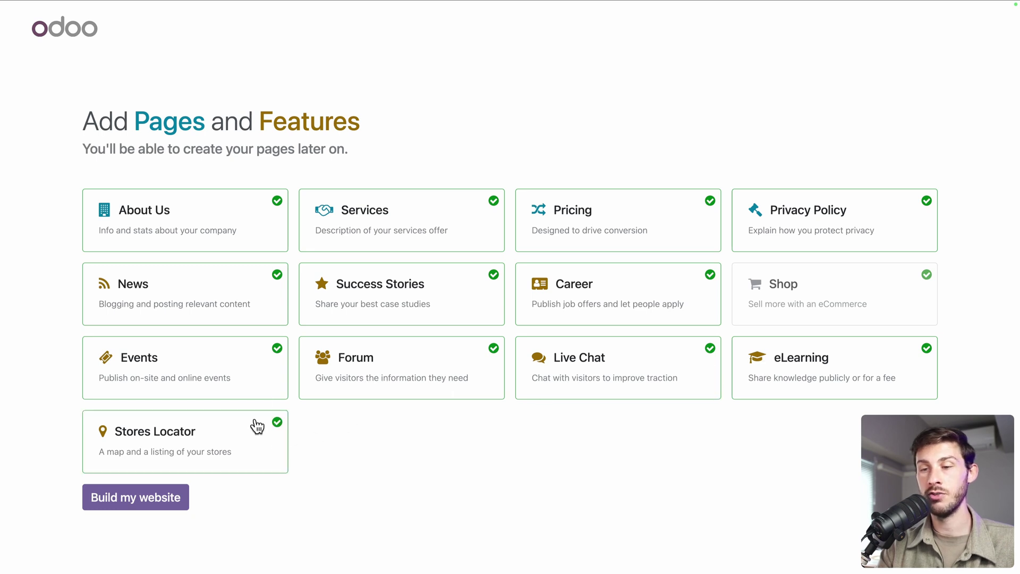
left_click(156, 509)
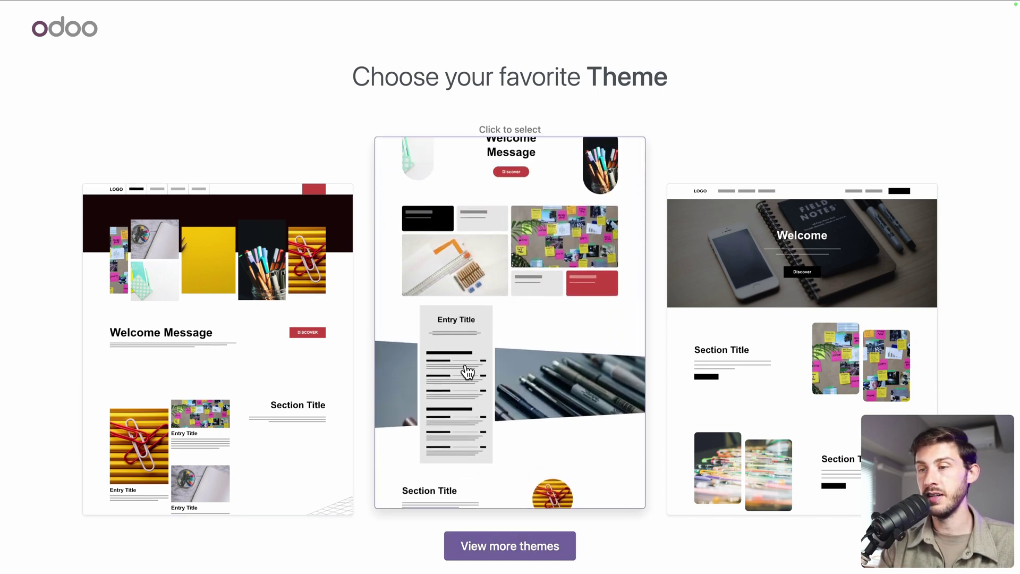
left_click(467, 366)
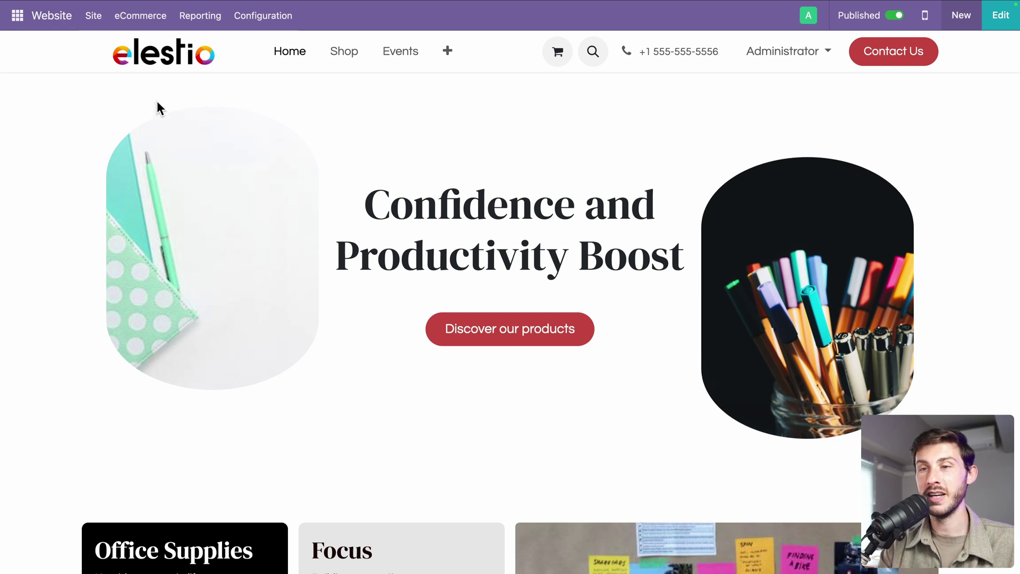
scroll(294, 183, "down", 1)
scroll(295, 184, "up", 1)
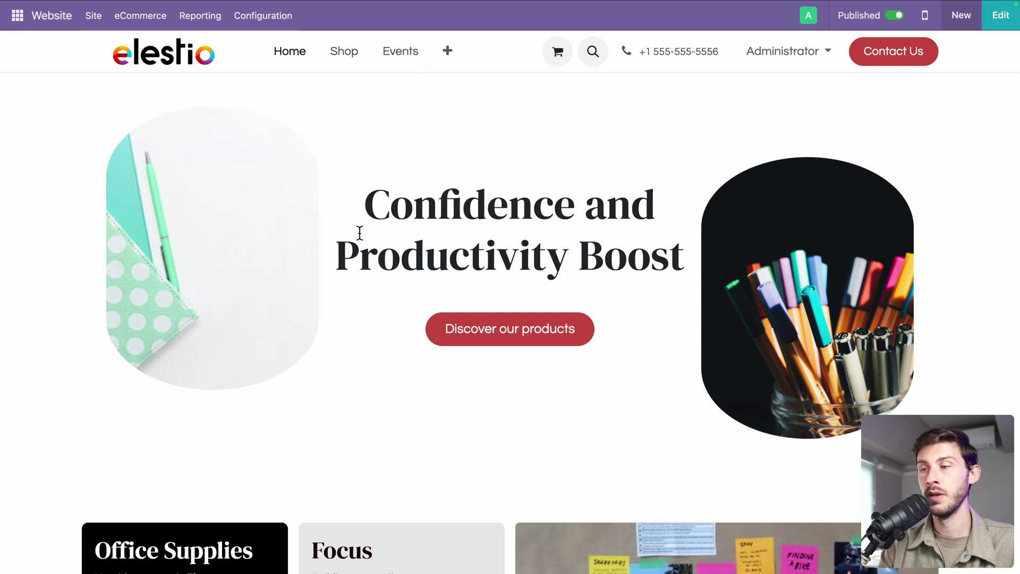
scroll(357, 233, "down", 1)
scroll(359, 232, "down", 2)
scroll(357, 232, "up", 1)
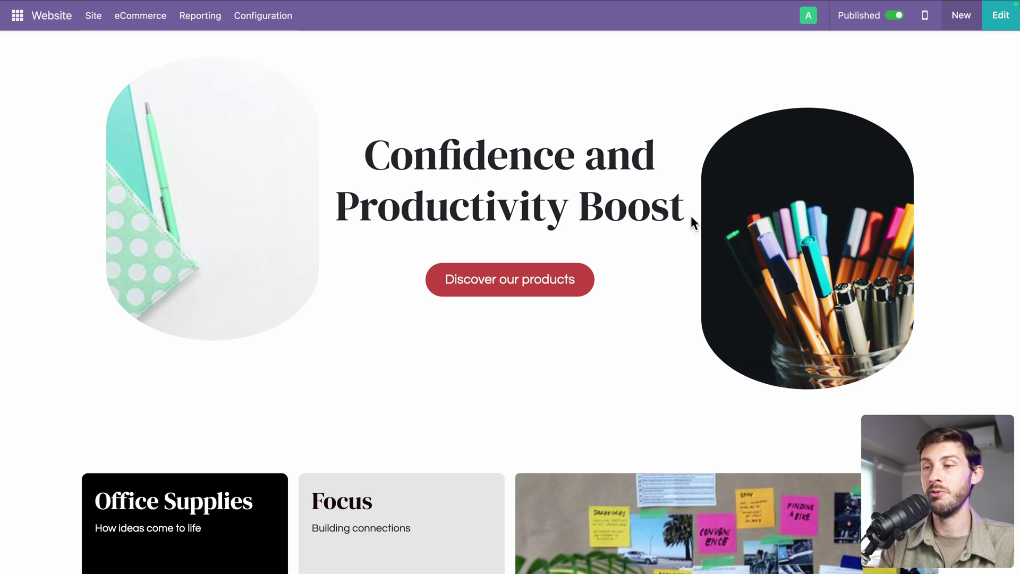
scroll(683, 386, "down", 5)
scroll(445, 470, "down", 8)
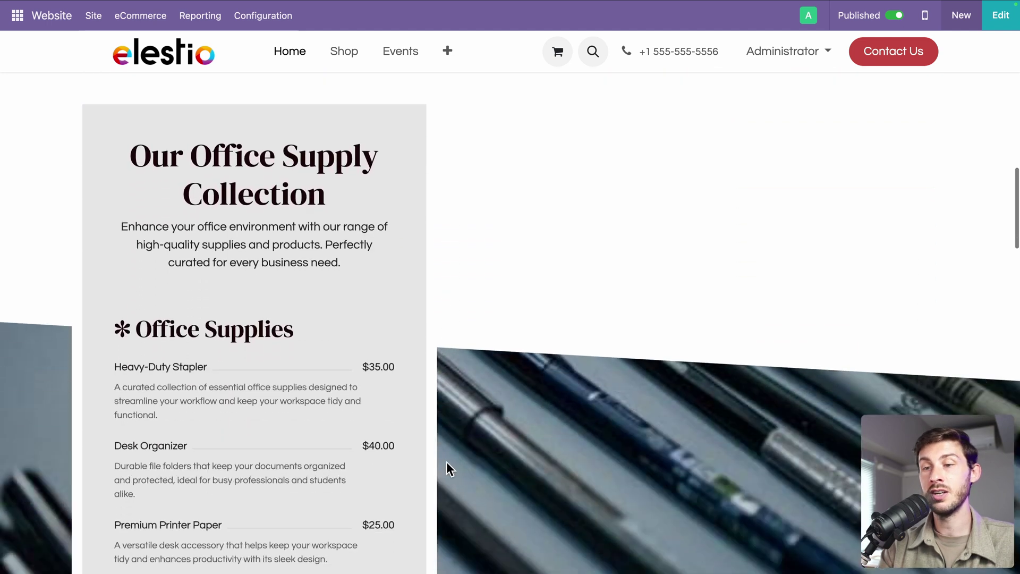
scroll(447, 469, "down", 5)
scroll(446, 463, "down", 4)
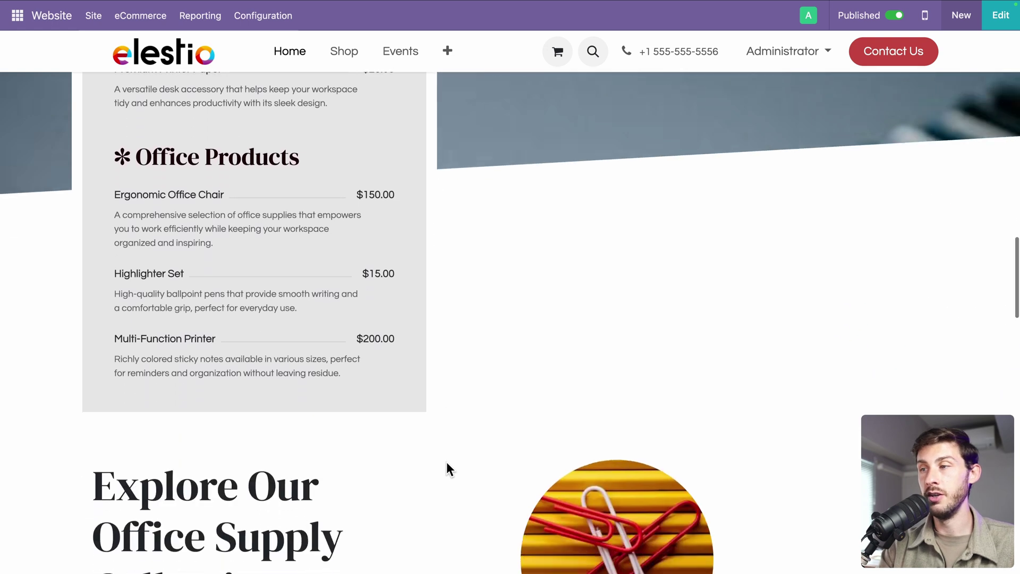
scroll(446, 463, "up", 12)
left_click_drag(280, 368, 294, 393)
scroll(303, 383, "up", 12)
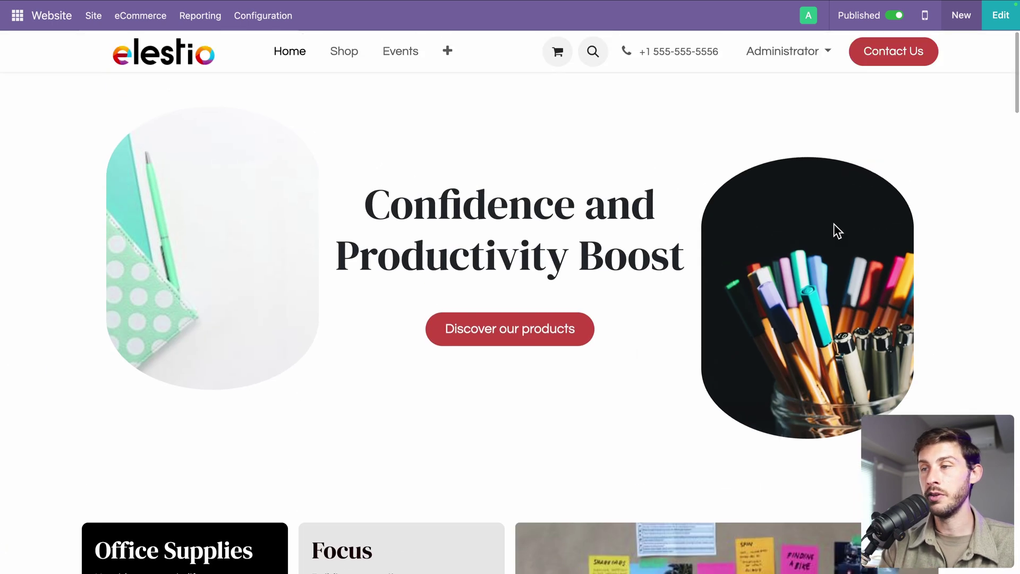
Enter edit mode, select the 'Confidence and Productivity Boost' heading and browse the building blocks
left_click(996, 21)
left_click(456, 190)
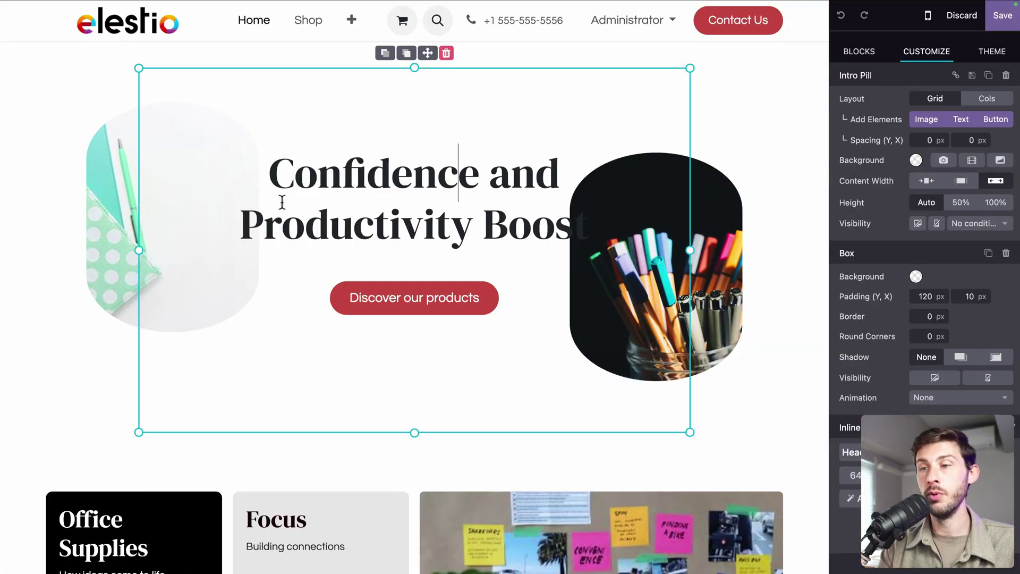
left_click_drag(278, 173, 520, 218)
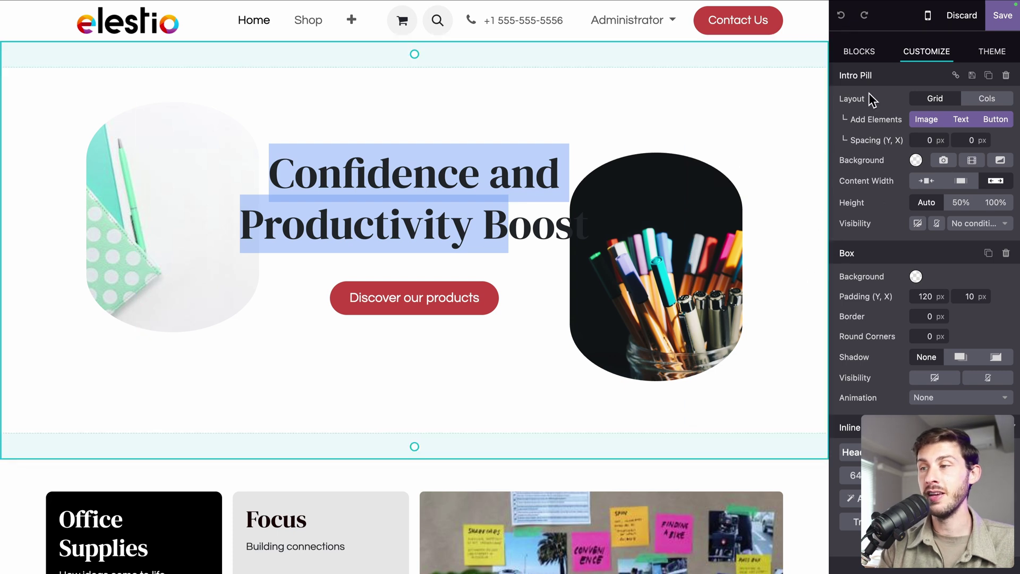
left_click(859, 51)
scroll(679, 208, "down", 3)
scroll(846, 375, "down", 2)
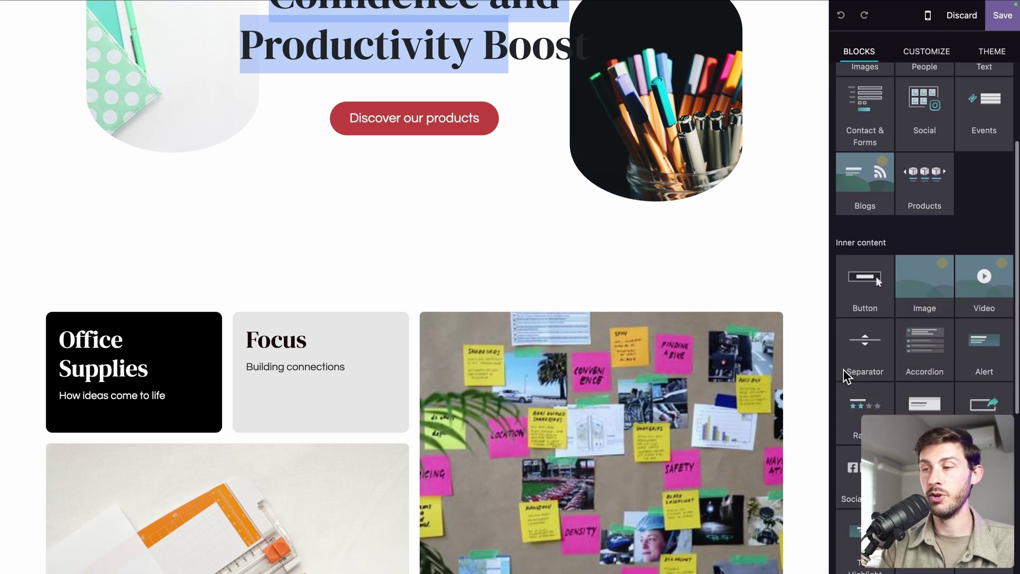
Check the Focus box and header options, then discard all unsaved homepage edits
left_click(341, 397)
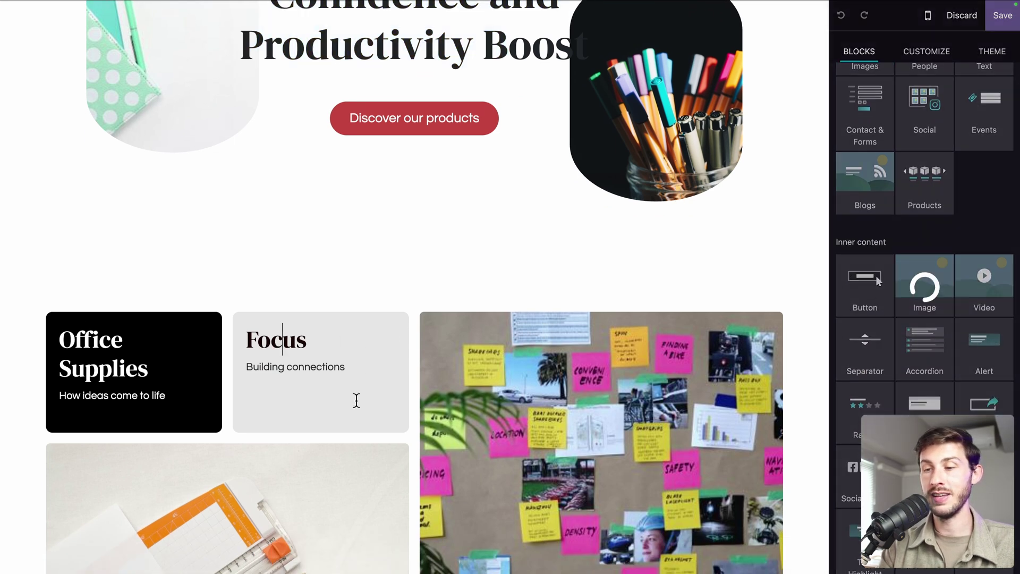
scroll(346, 405, "down", 2)
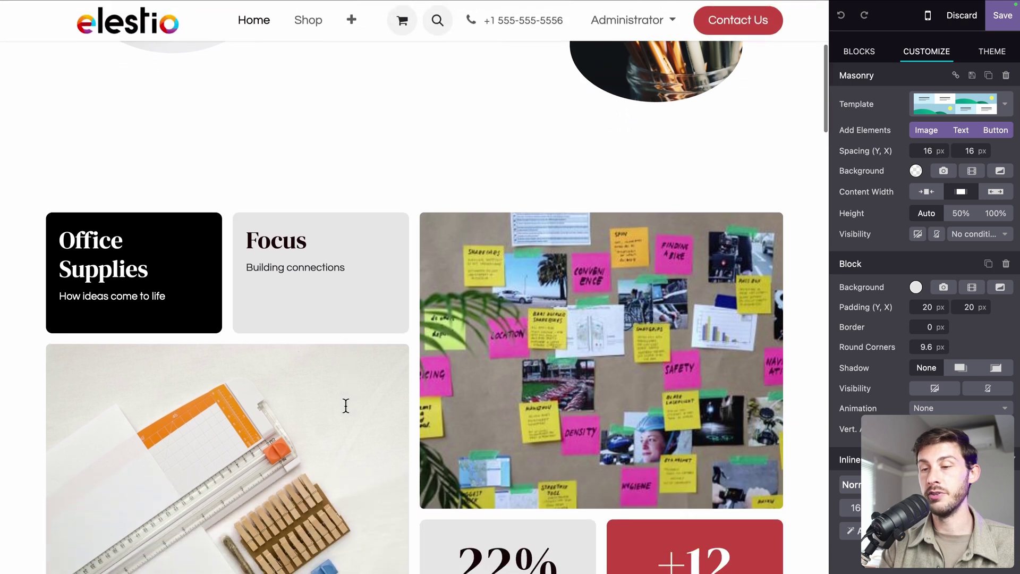
scroll(346, 406, "up", 5)
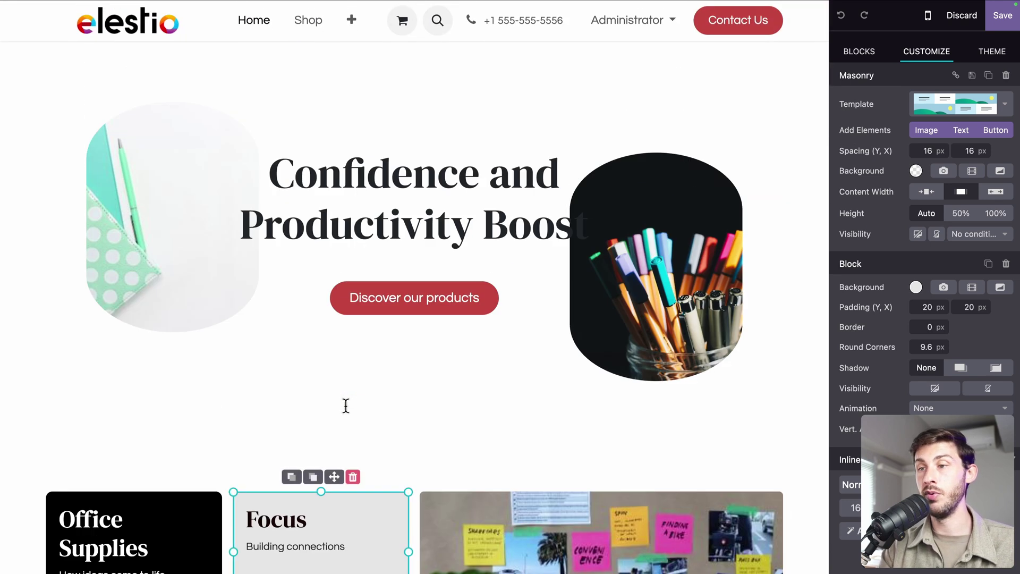
left_click(705, 121)
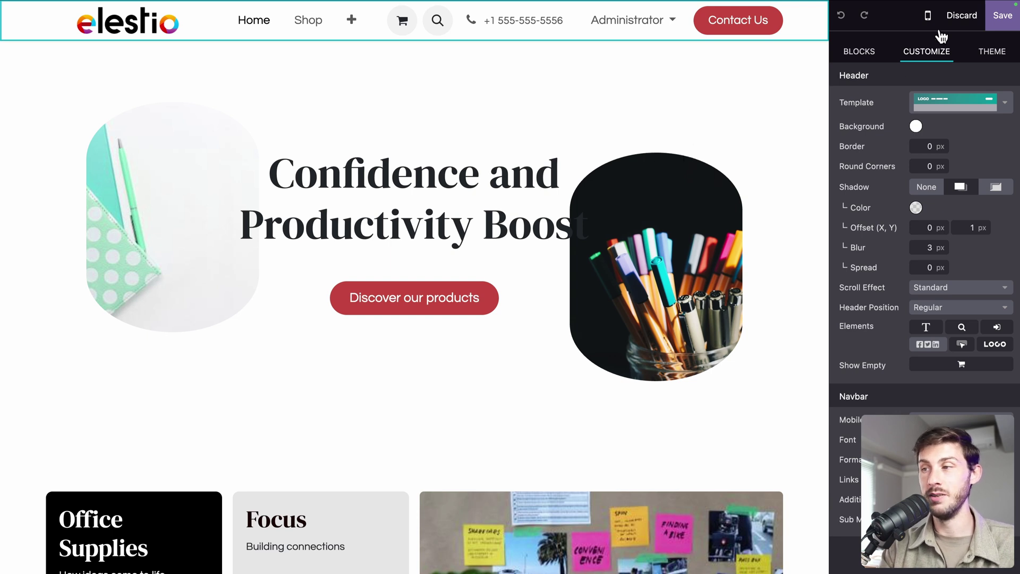
left_click(961, 24)
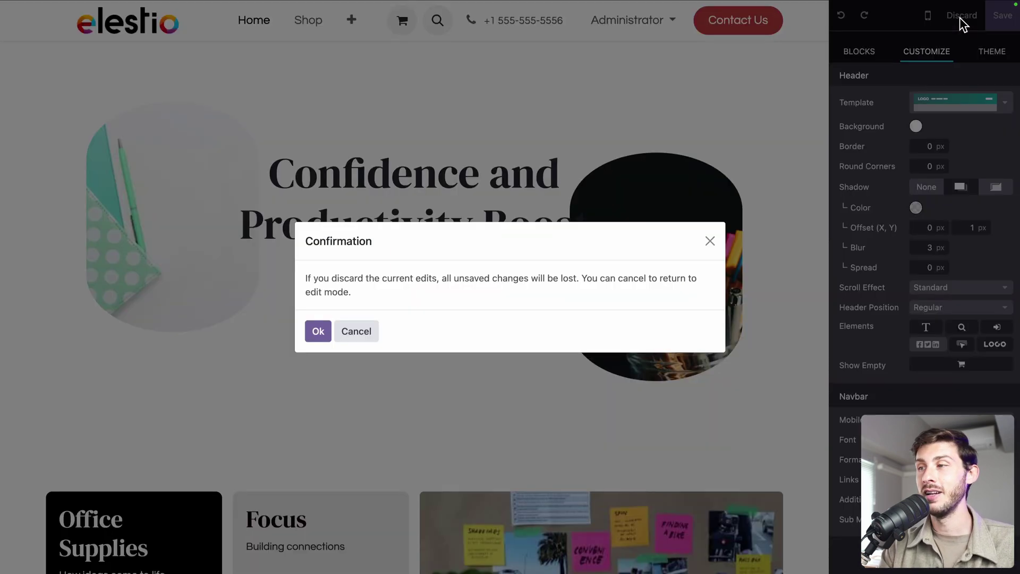
left_click(314, 330)
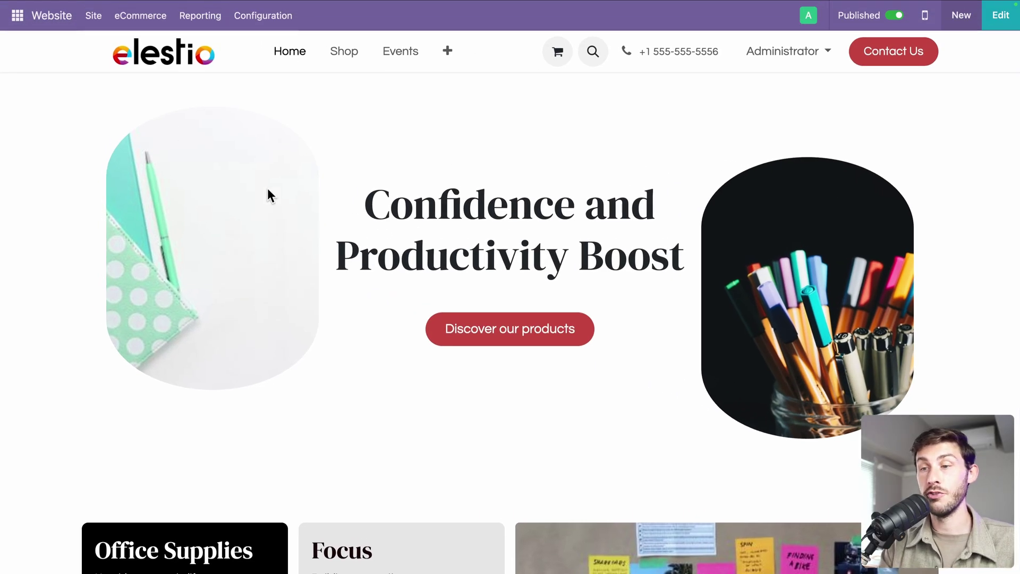
Go from eCommerce Products to Configuration > Payment Providers, listing Stripe, PayPal, Adyen and others
left_click(95, 24)
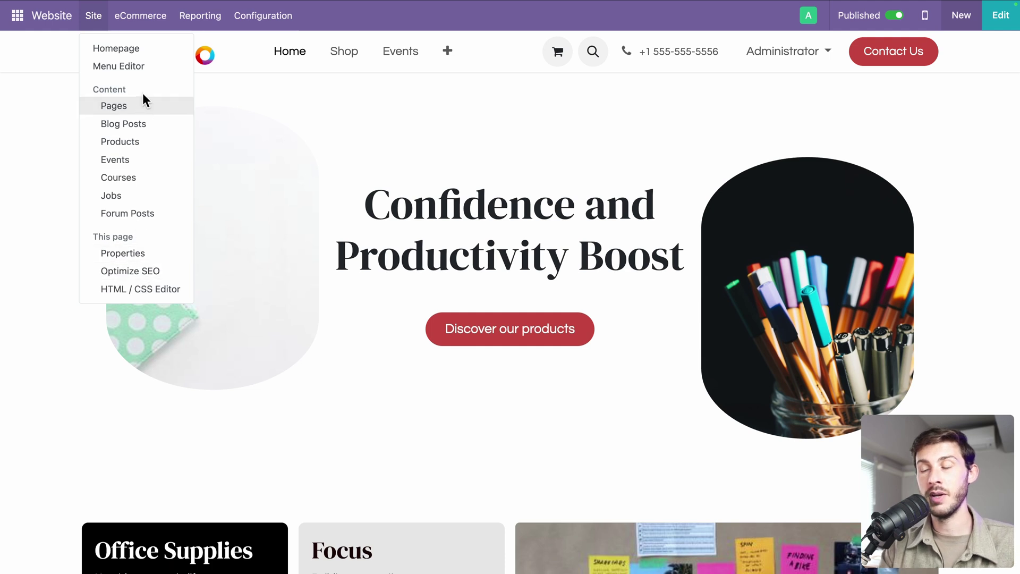
left_click(138, 24)
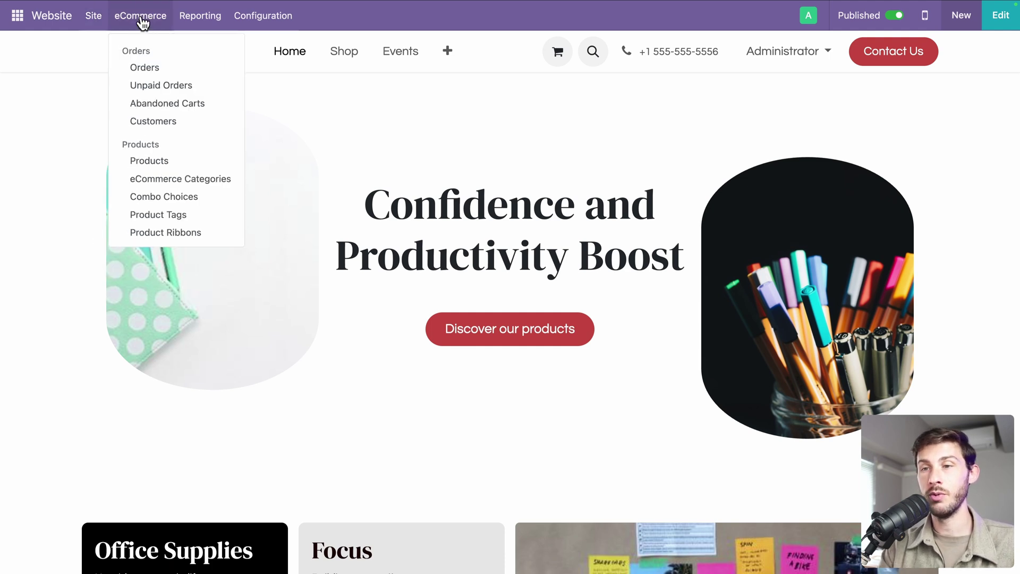
left_click(149, 161)
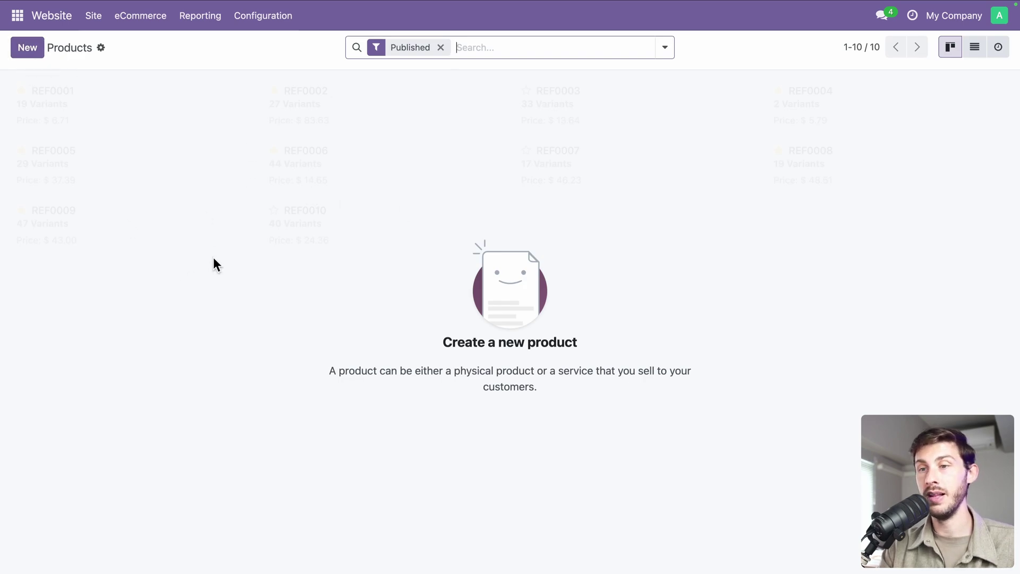
left_click(259, 21)
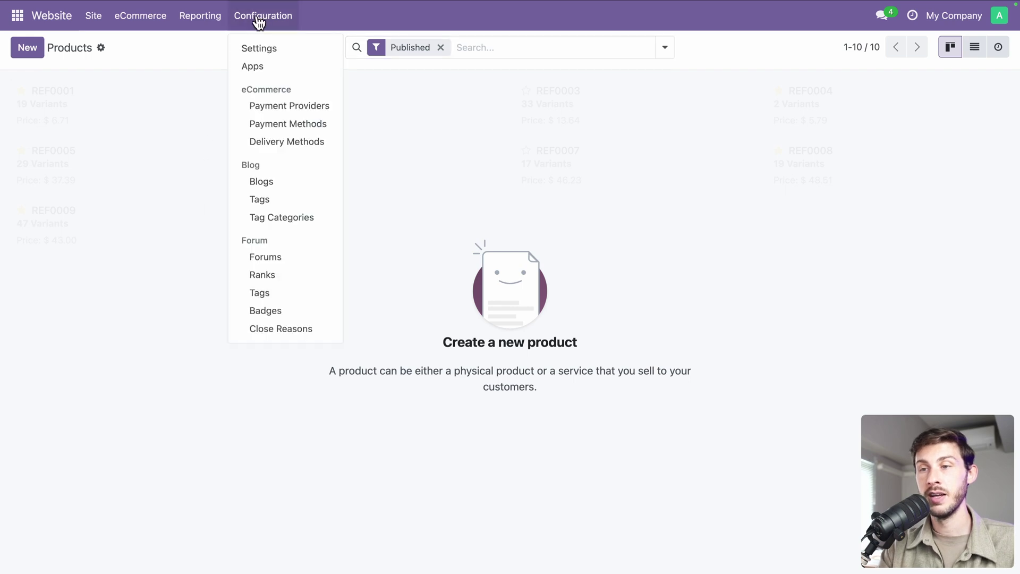
left_click(253, 108)
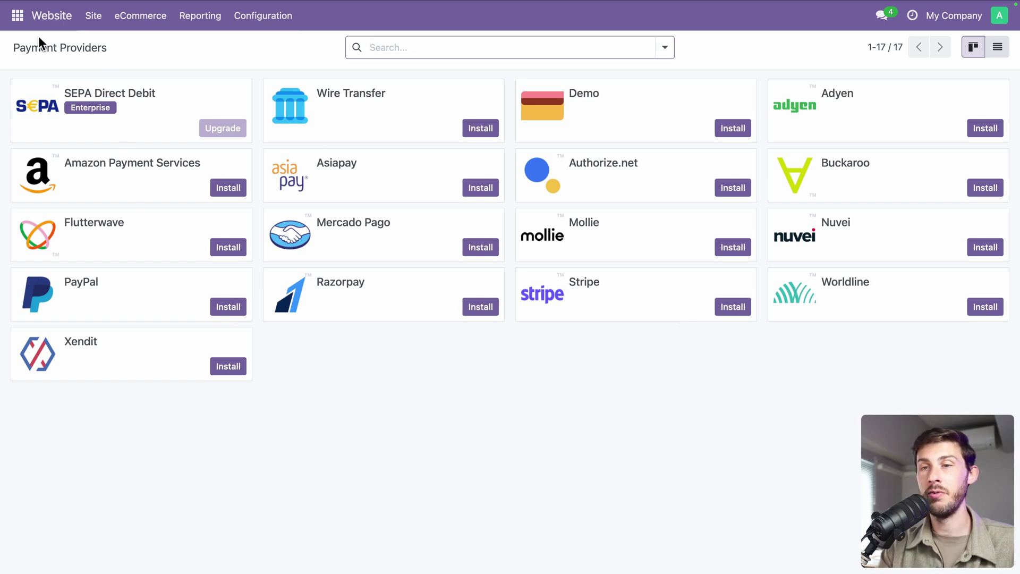
In Dashboards, view the Product, Invoicing, Events, Live chat and eCommerce dashboards in turn
left_click(17, 16)
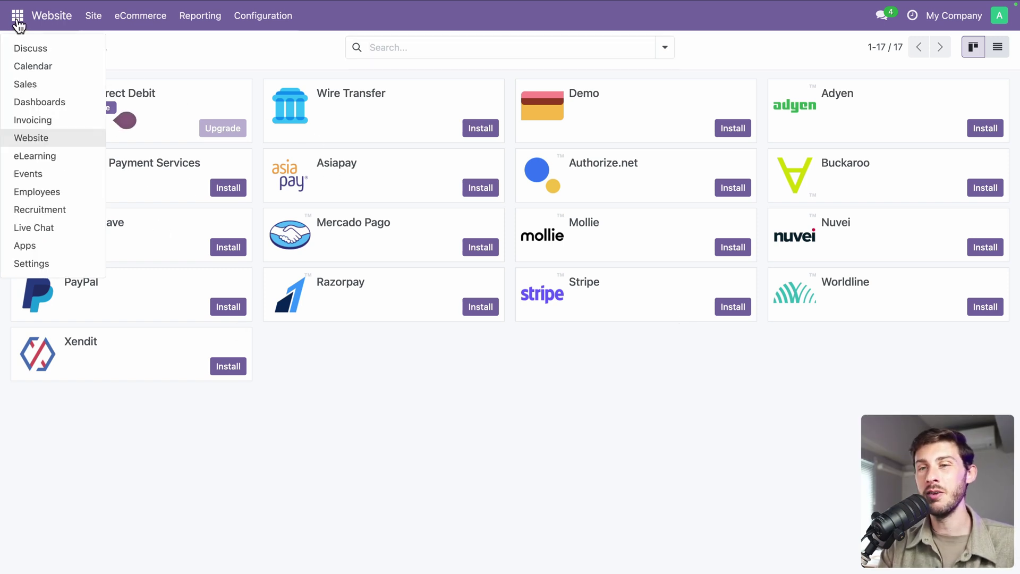
left_click(11, 101)
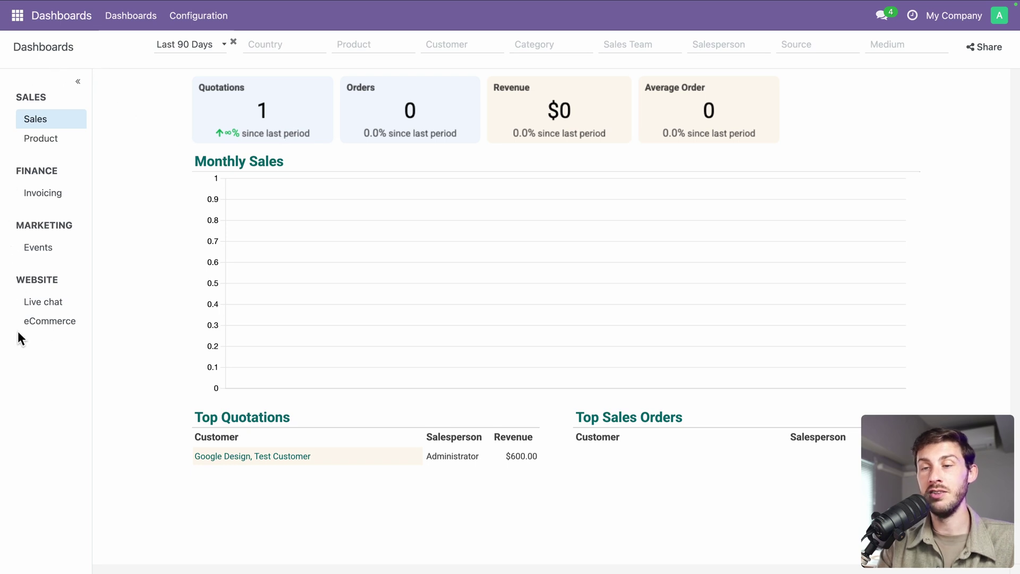
left_click(40, 138)
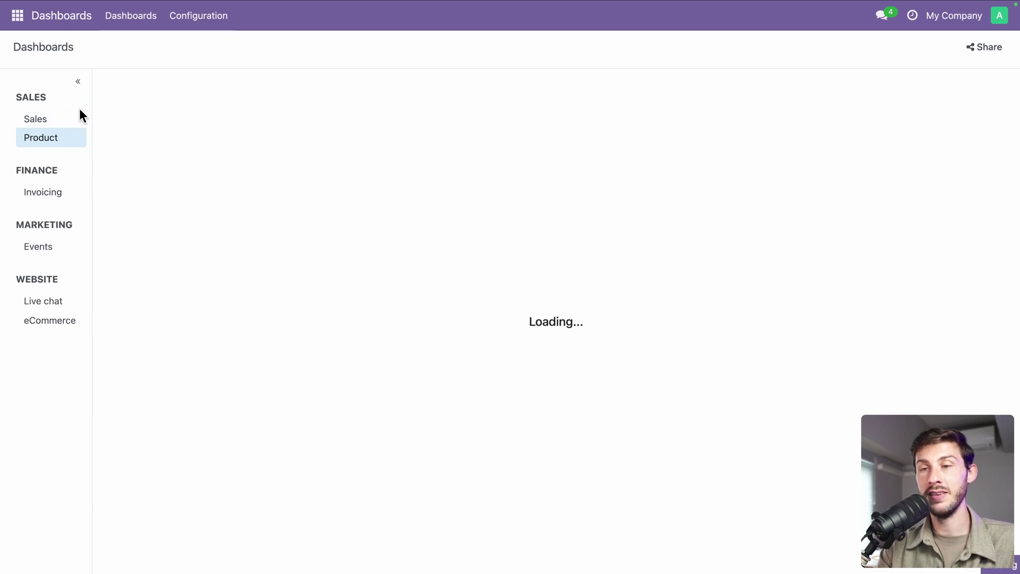
left_click(70, 191)
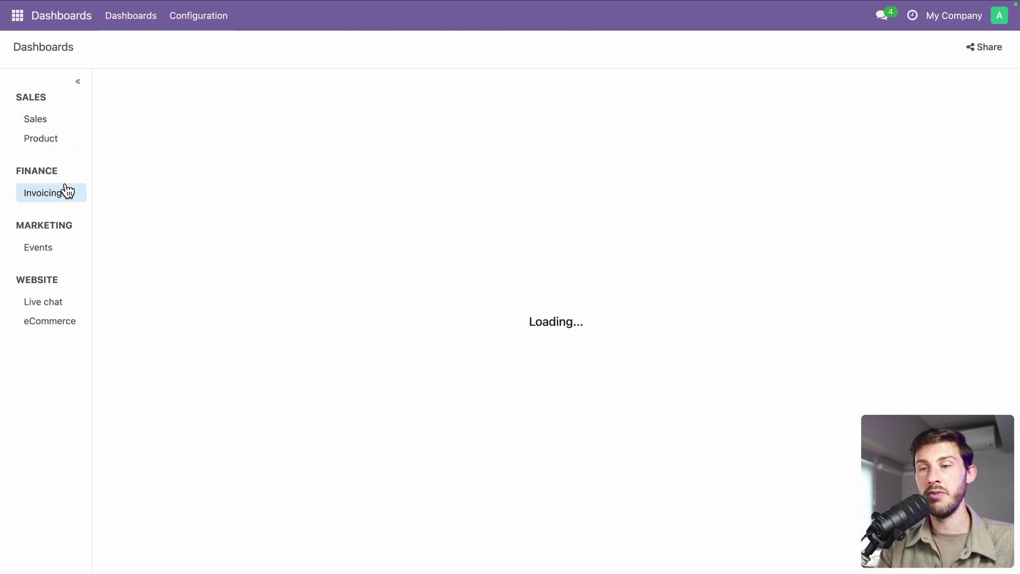
left_click(56, 246)
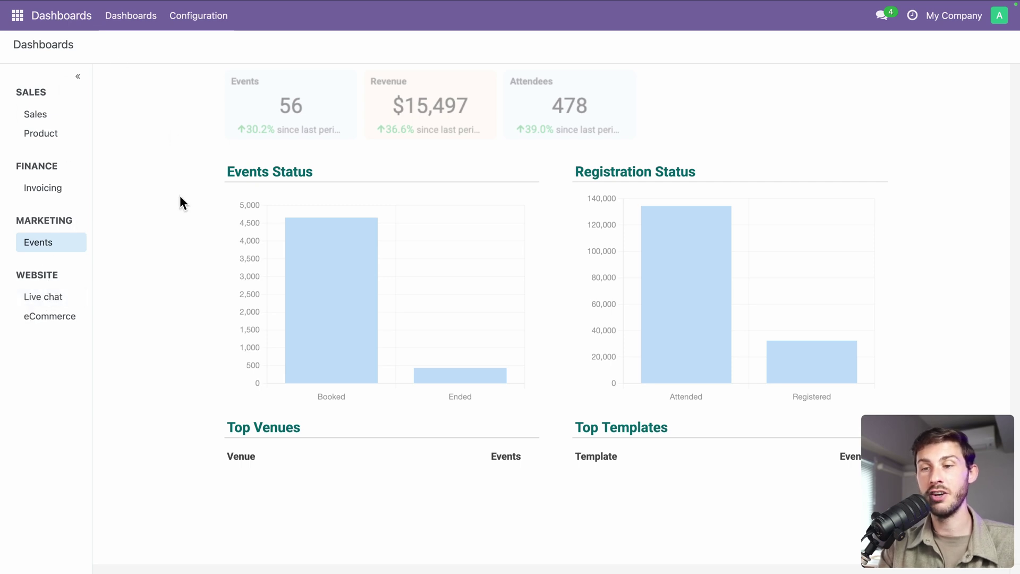
left_click(53, 296)
left_click(49, 325)
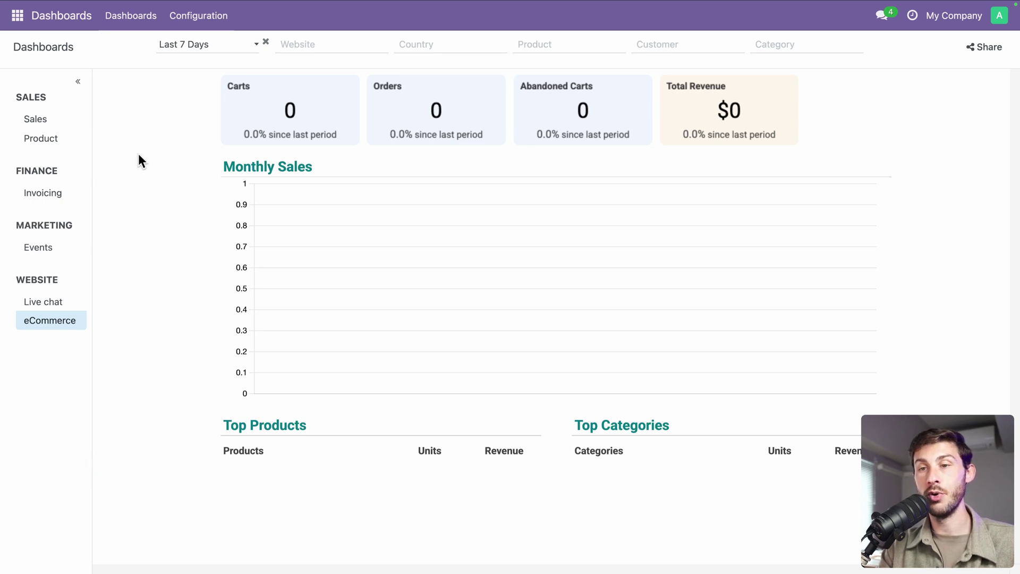
left_click(18, 16)
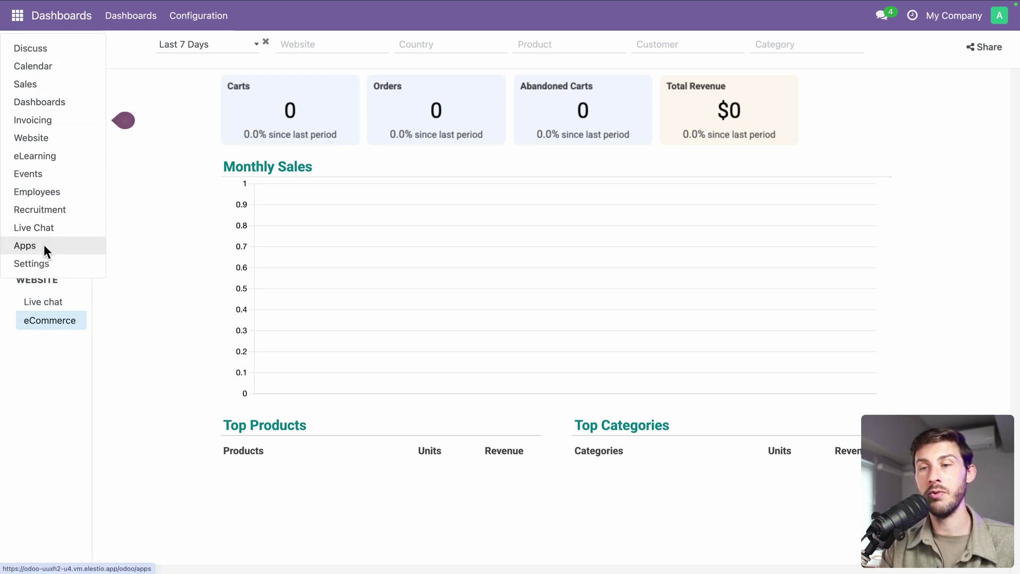
Browse the eLearning courses, then switch to General Settings showing 1 user, 1 language, 1 company
left_click(46, 155)
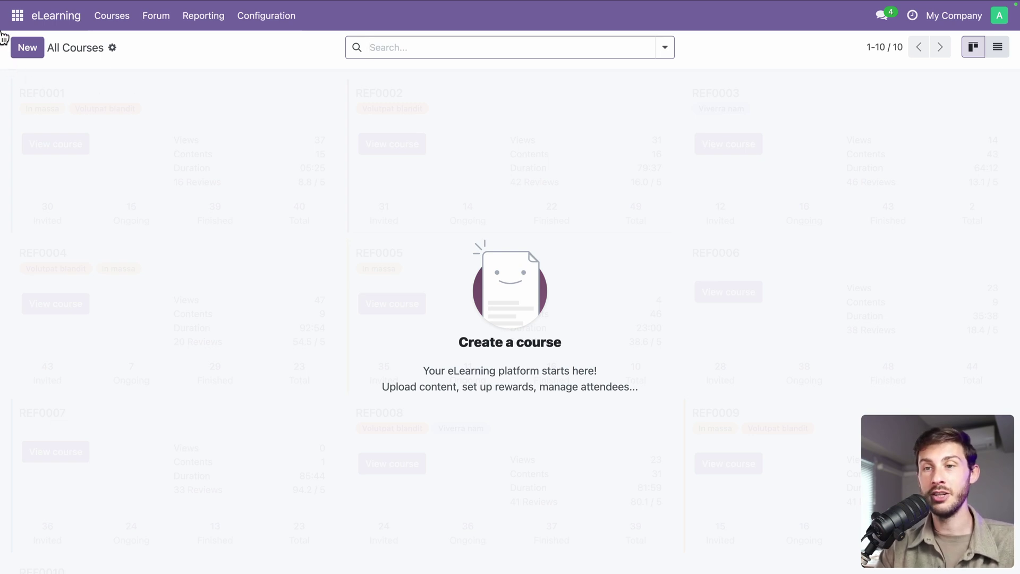
left_click(17, 15)
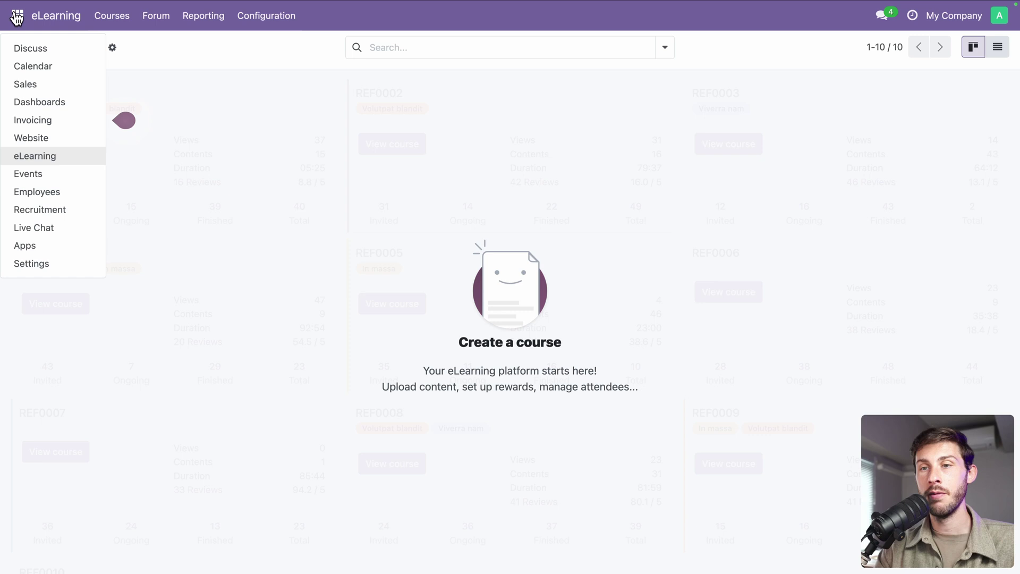
left_click(45, 264)
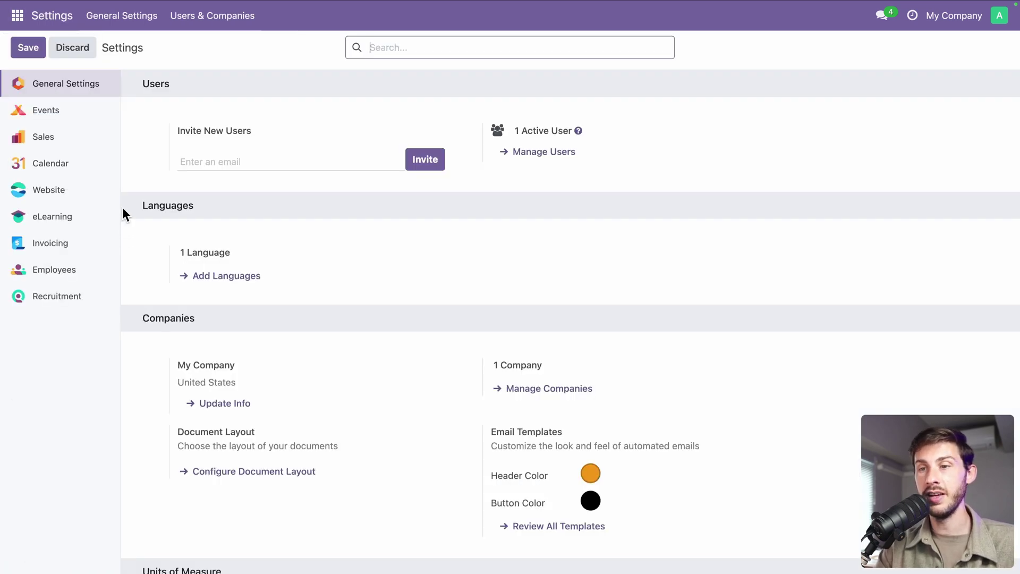
left_click(524, 150)
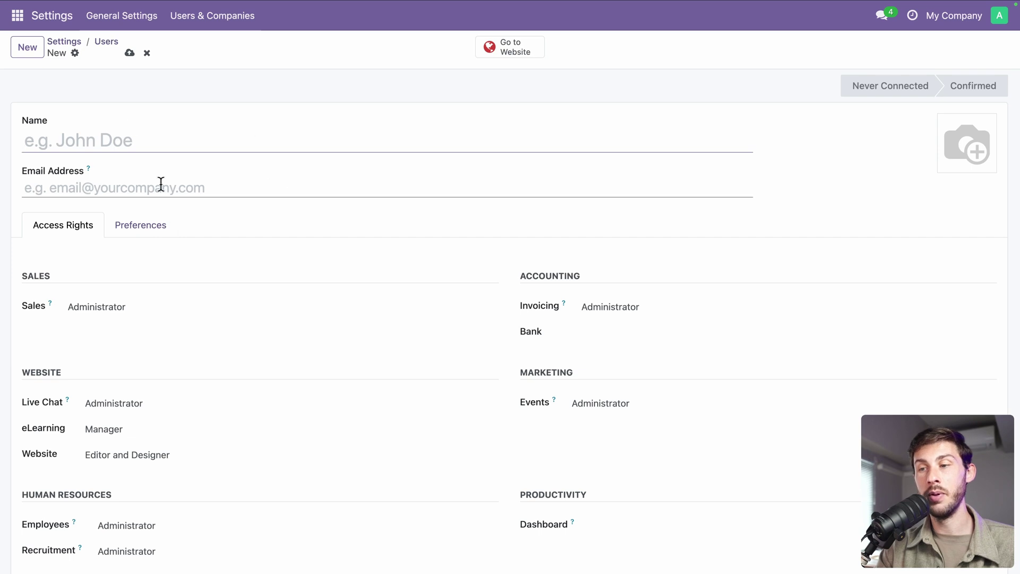
scroll(129, 416, "down", 2)
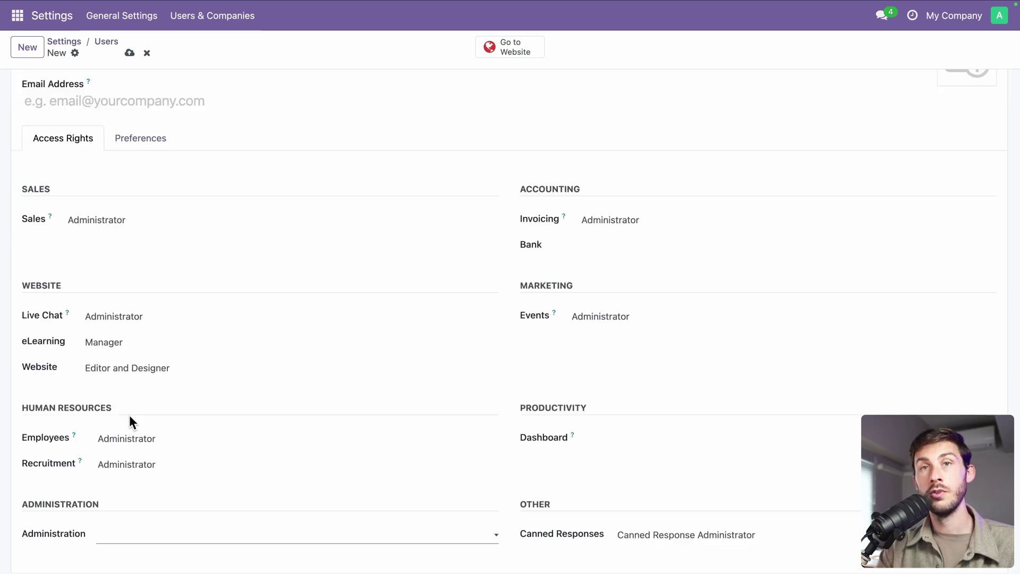
left_click(125, 537)
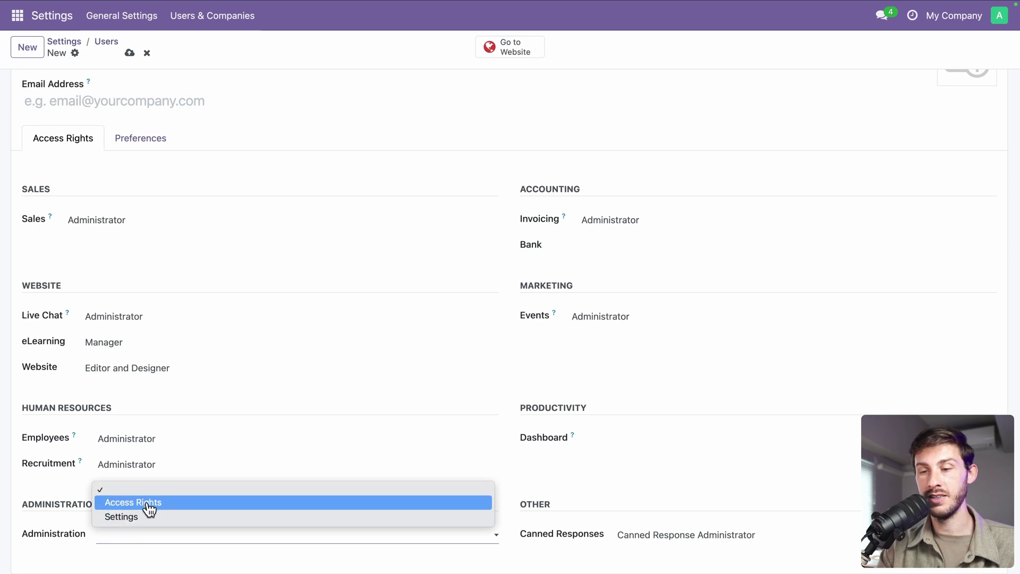
left_click(149, 466)
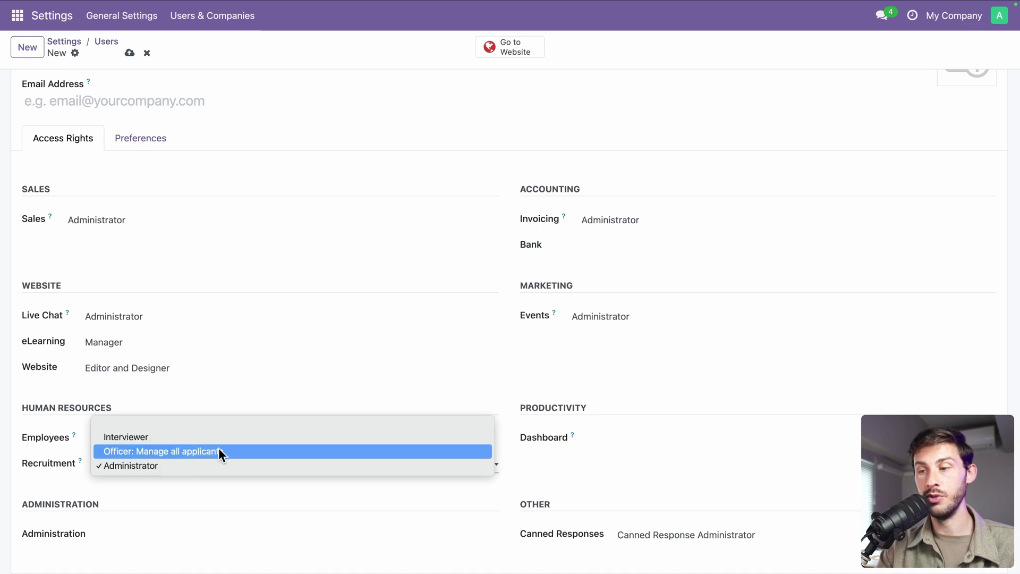
left_click(123, 19)
left_click(124, 20)
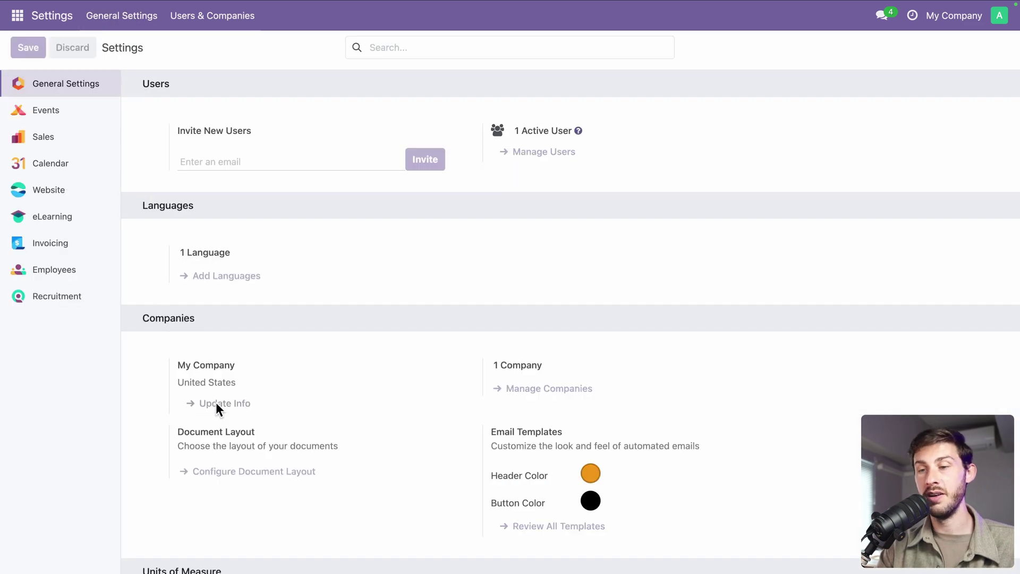
Open My Company's form via Update Info to show its United States address and USD currency
left_click(215, 403)
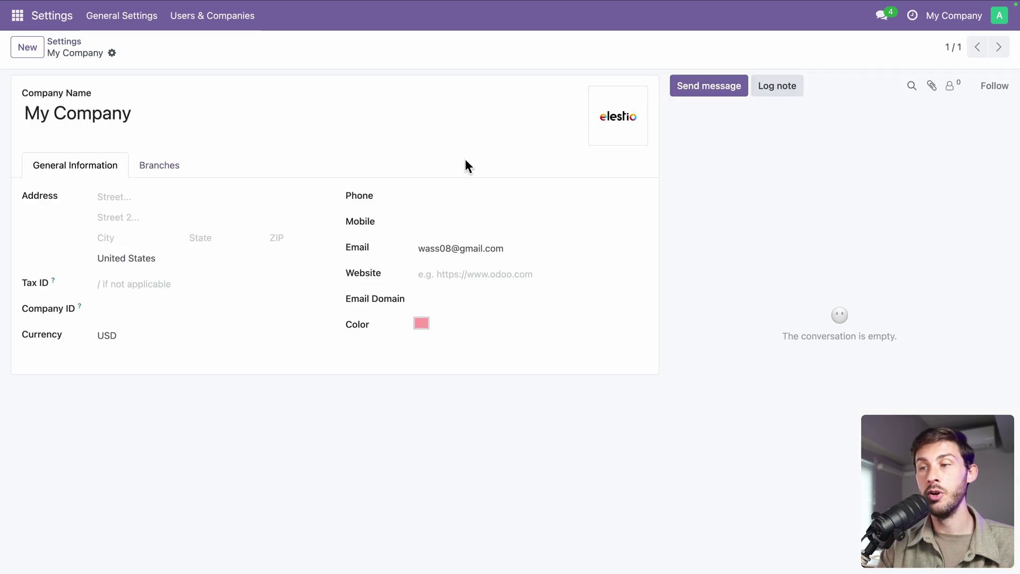